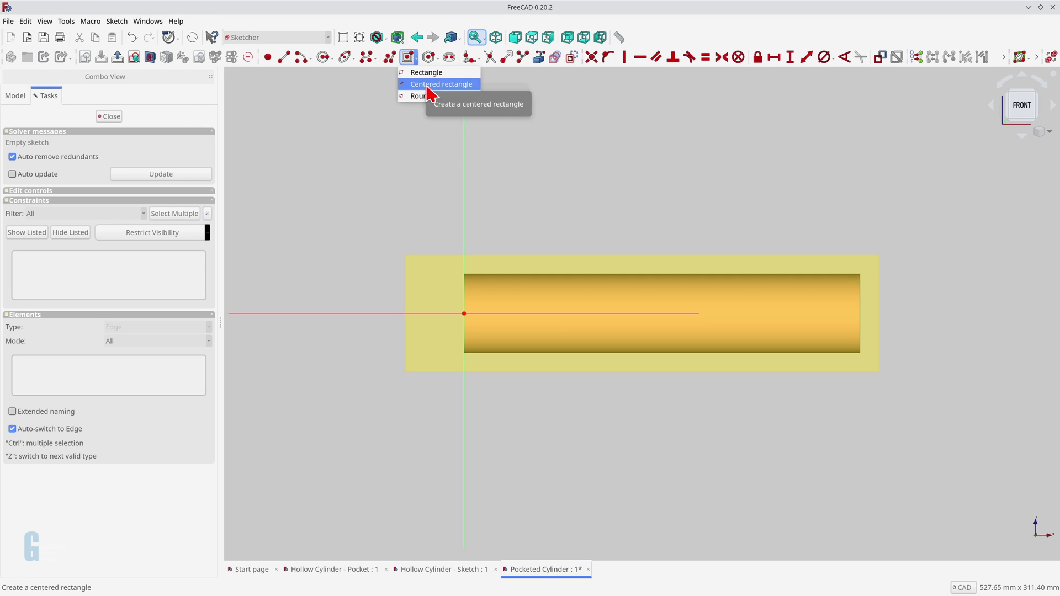
Draw a rectangle centred on the sketch origin and pocket it Through all.
click(430, 85)
click(464, 314)
click(489, 288)
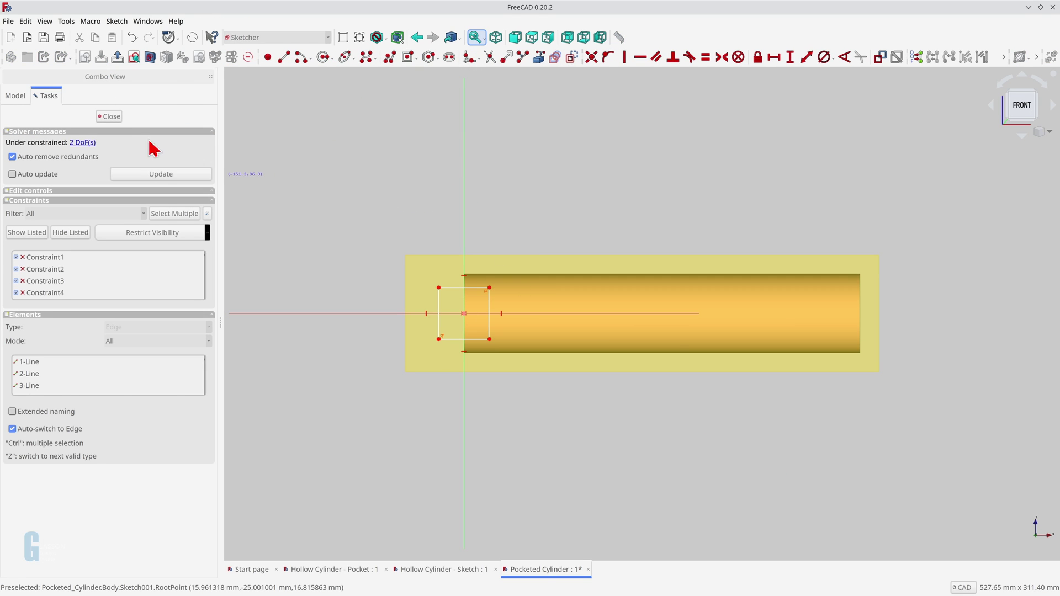
click(109, 116)
click(377, 57)
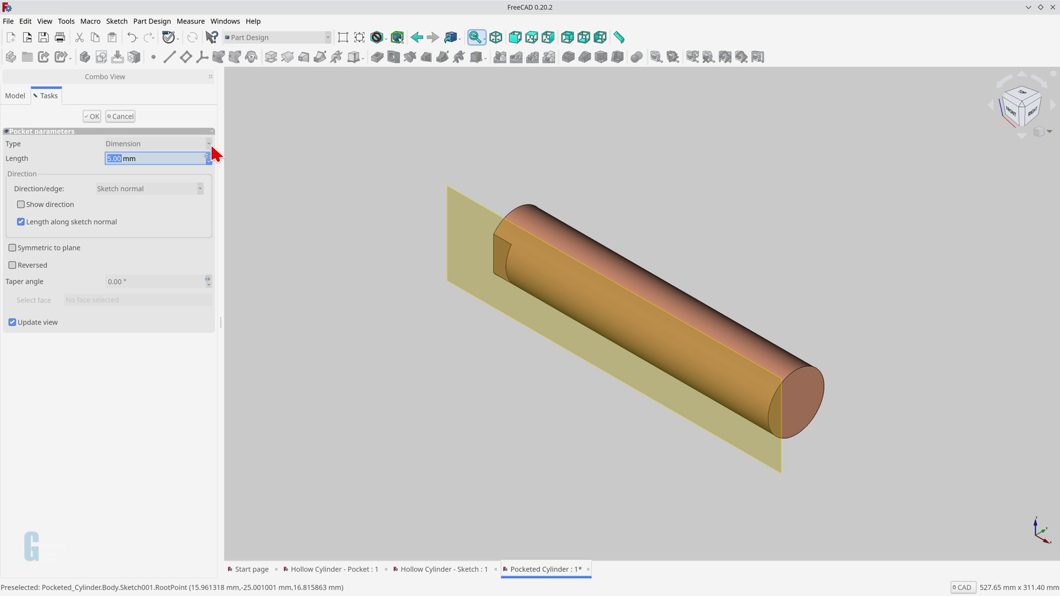
click(208, 144)
click(166, 161)
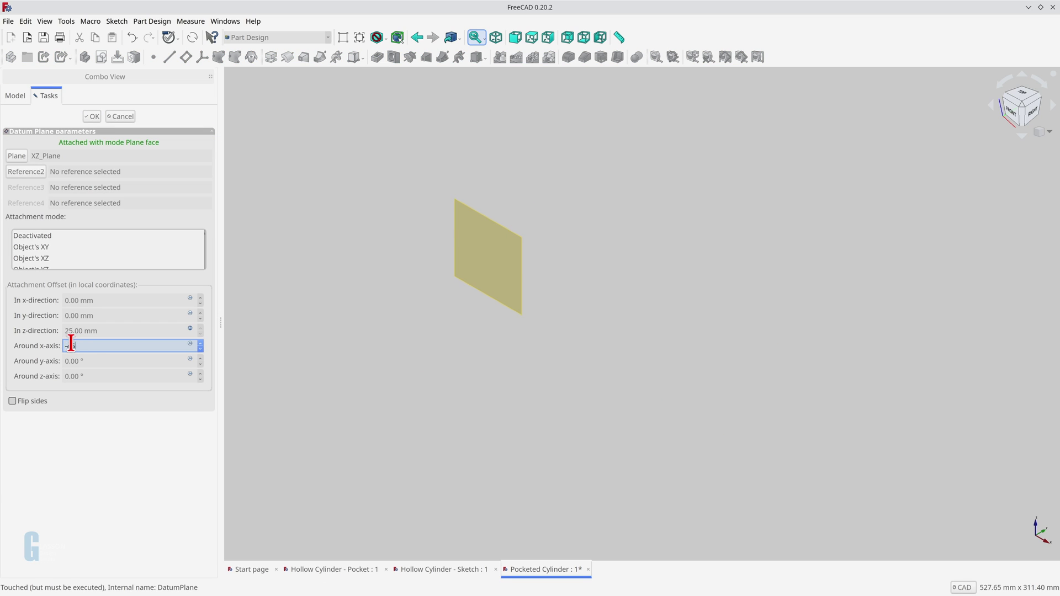
Set the datum plane's y offset to <<Sketch>>.Constraints.CylinderDiameter*sin(45) and recompute.
text(5)
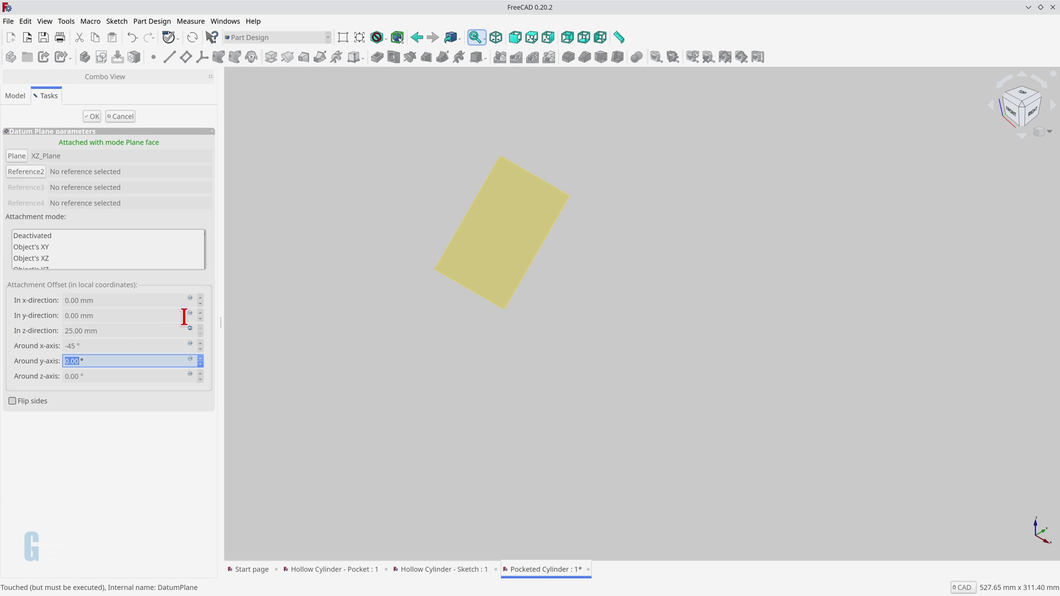
click(190, 313)
text(<<Sketch>>.Constraints.)
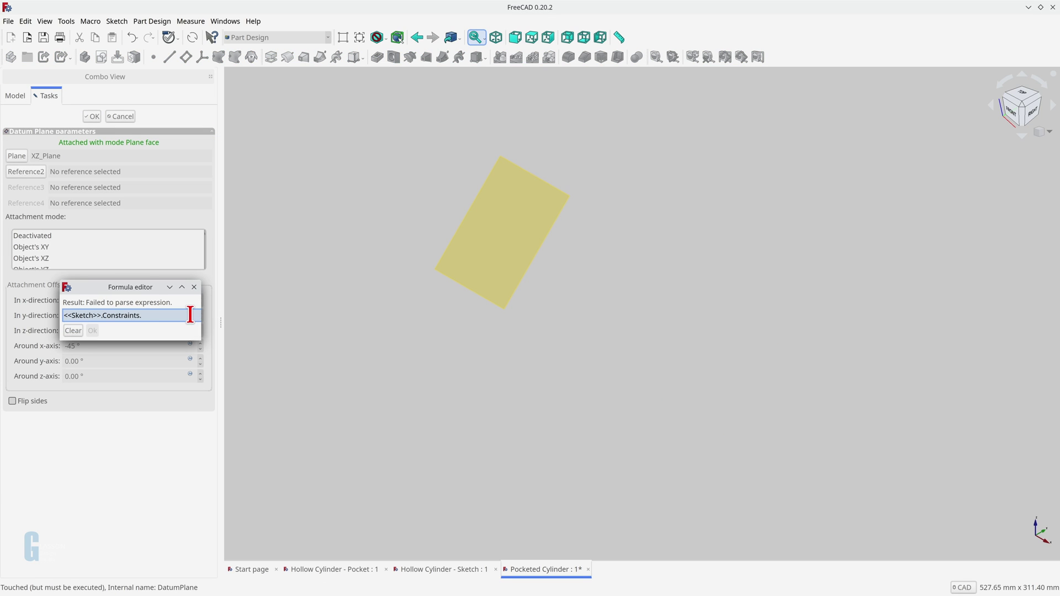
text(CylinderDiameter*sin(45))
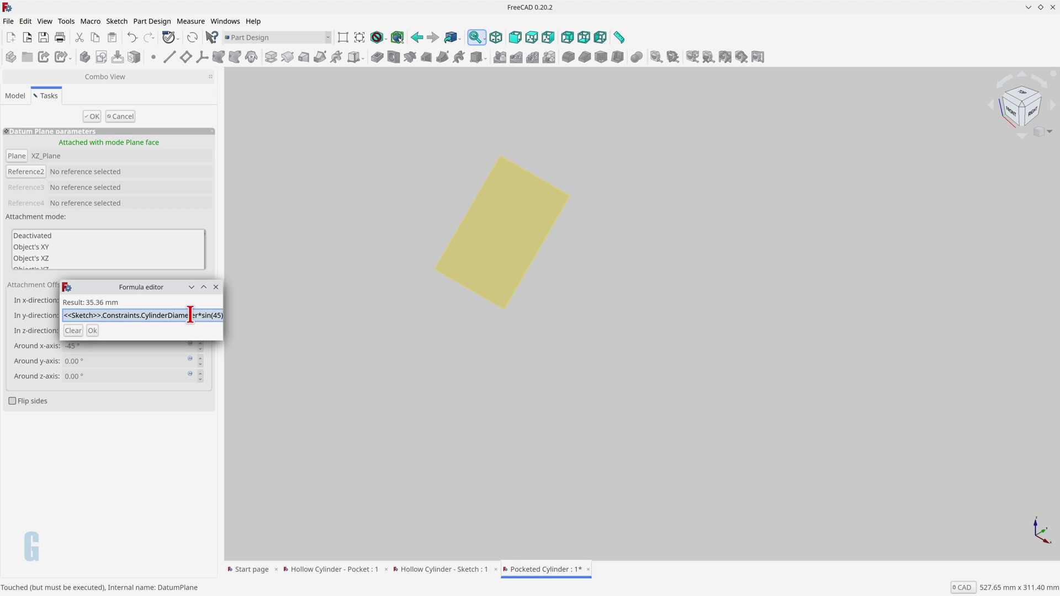
key(Return)
click(92, 116)
click(193, 39)
Drive Sketch001's Attachment Offset x position with the formula <<Pad>>.Length.
click(52, 241)
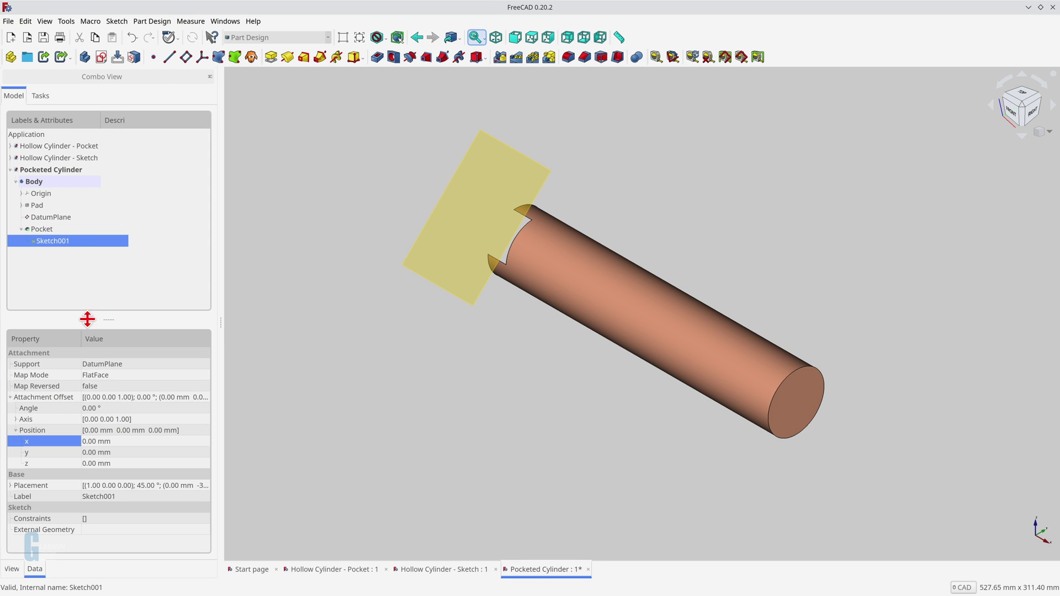
click(90, 443)
click(195, 441)
text(<<Pad>>.Length)
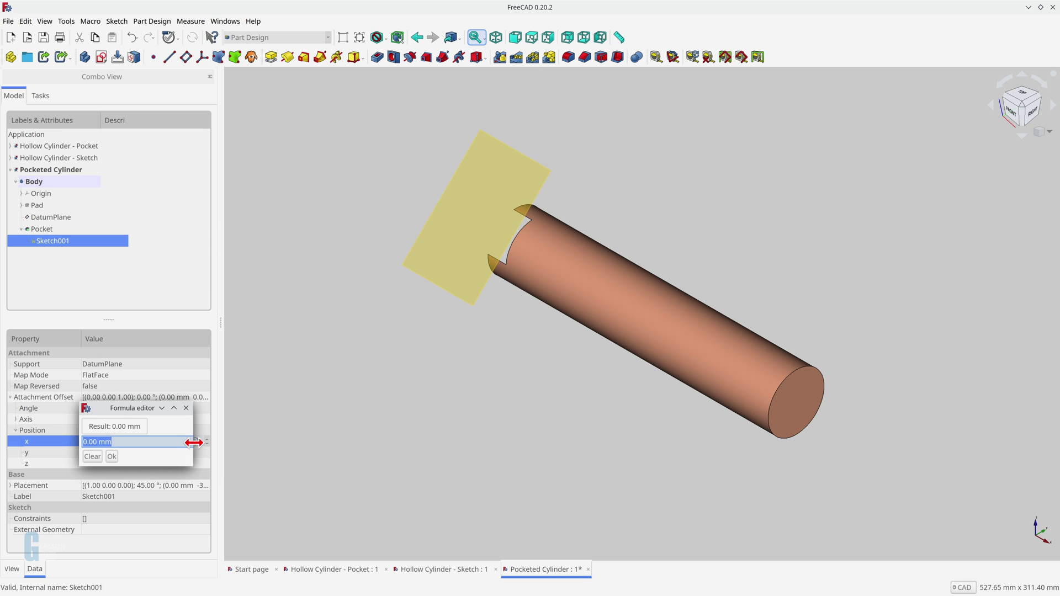
key(Return)
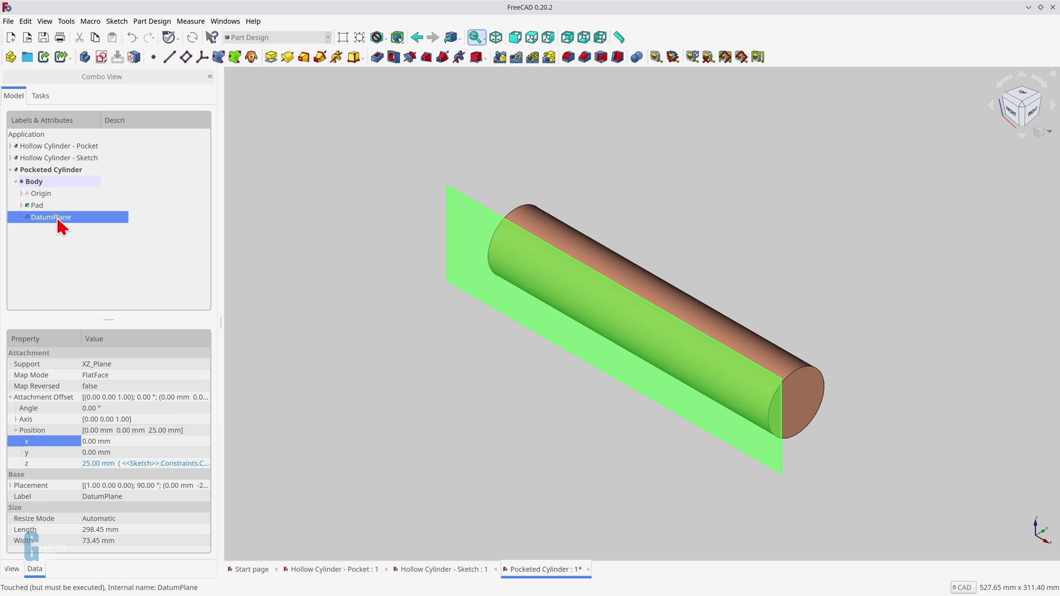
Delete the DatumPlane, show the body's Origin, fit all in view, and select the Body.
key(Delete)
click(41, 196)
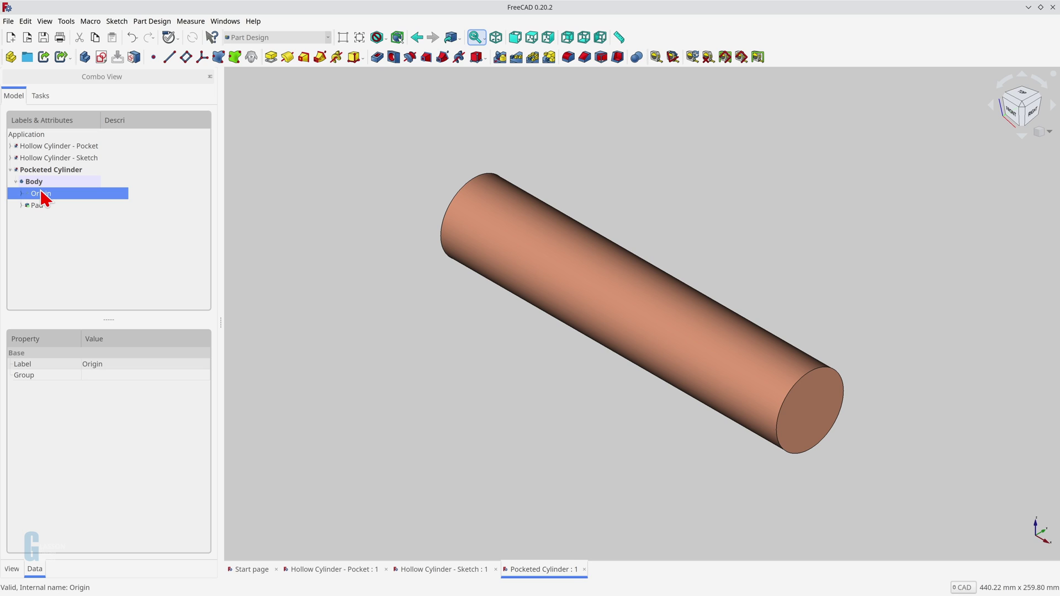
key(space)
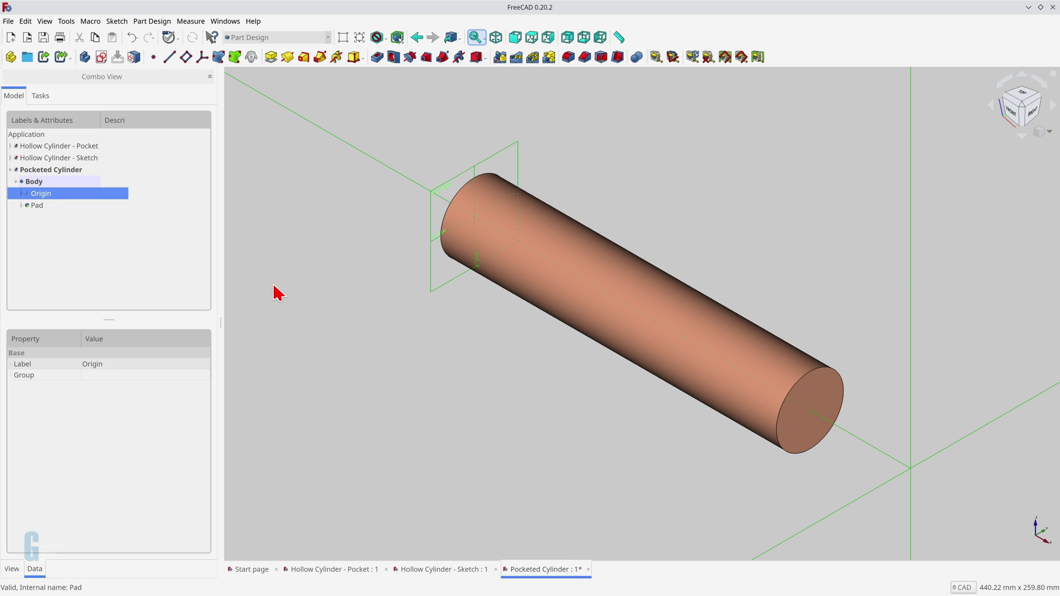
key(v)
key(f)
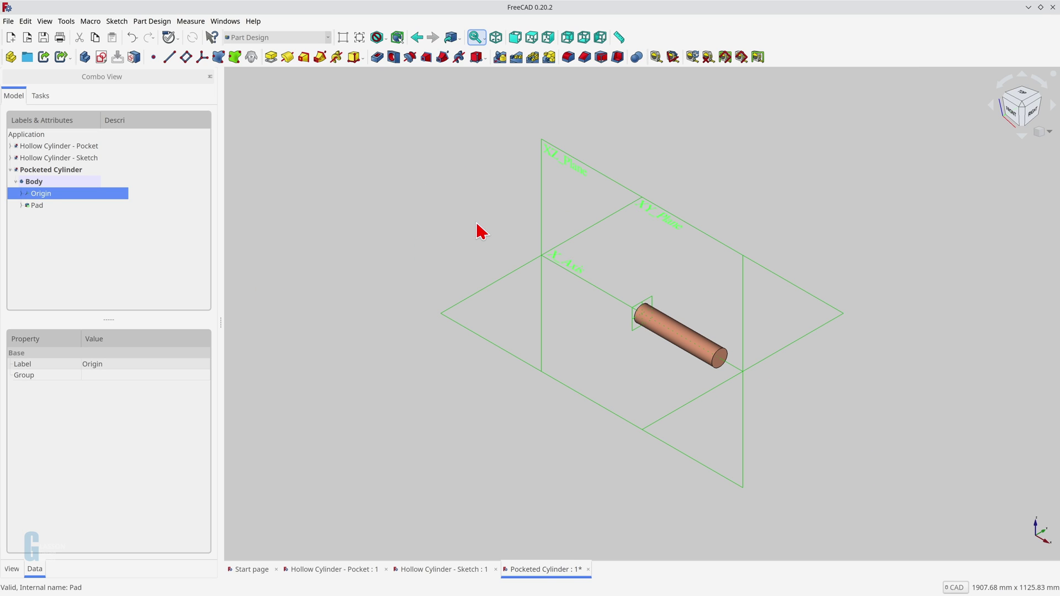
click(557, 156)
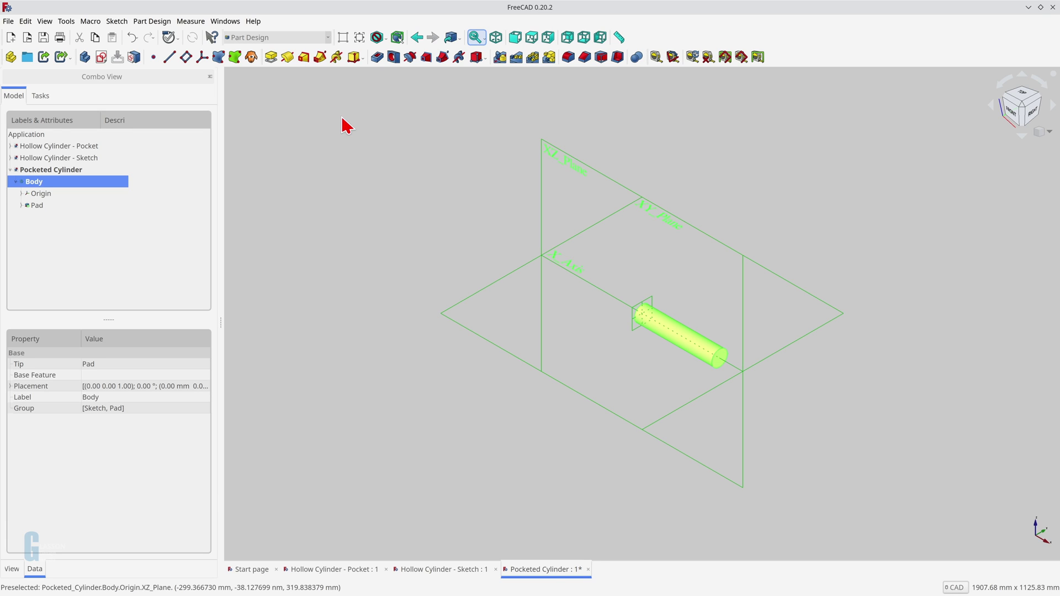
Attach a new datum plane to XZ_Plane with z offset <<Sketch>>.Constraints.CylinderDiameter/2 (25 mm).
click(179, 65)
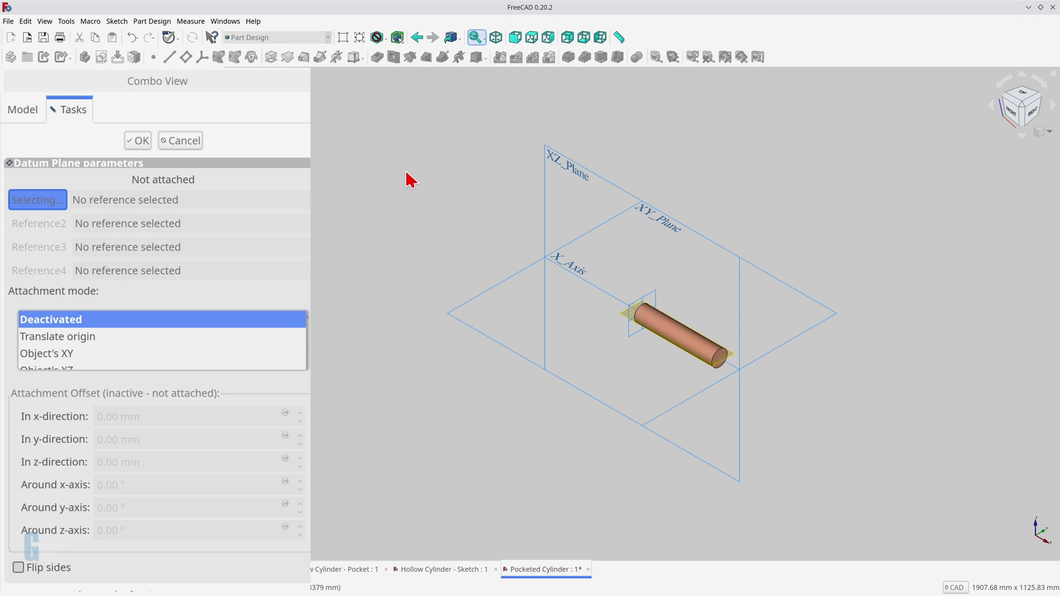
click(556, 167)
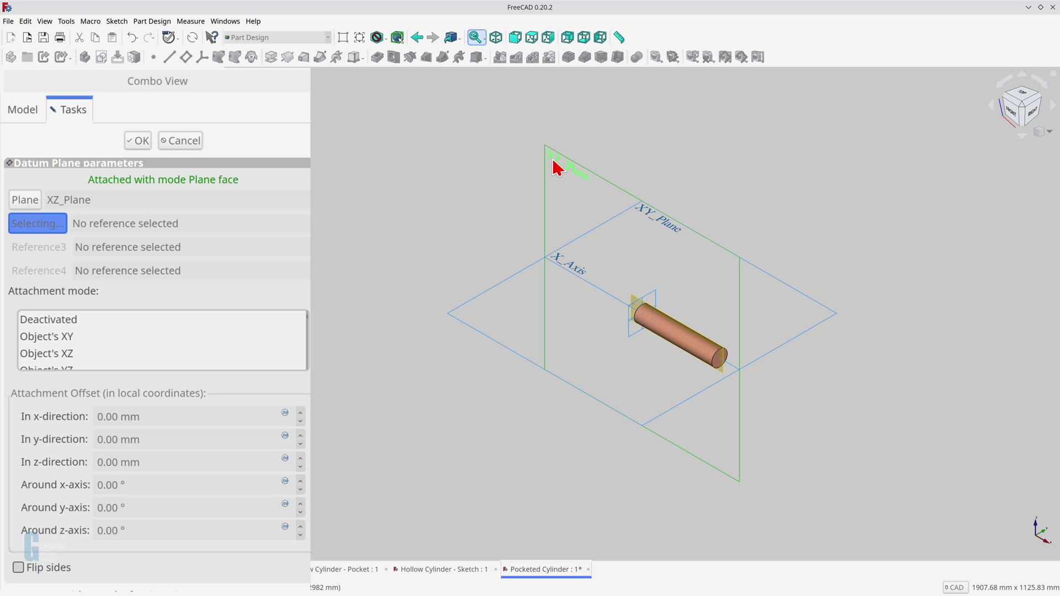
click(285, 459)
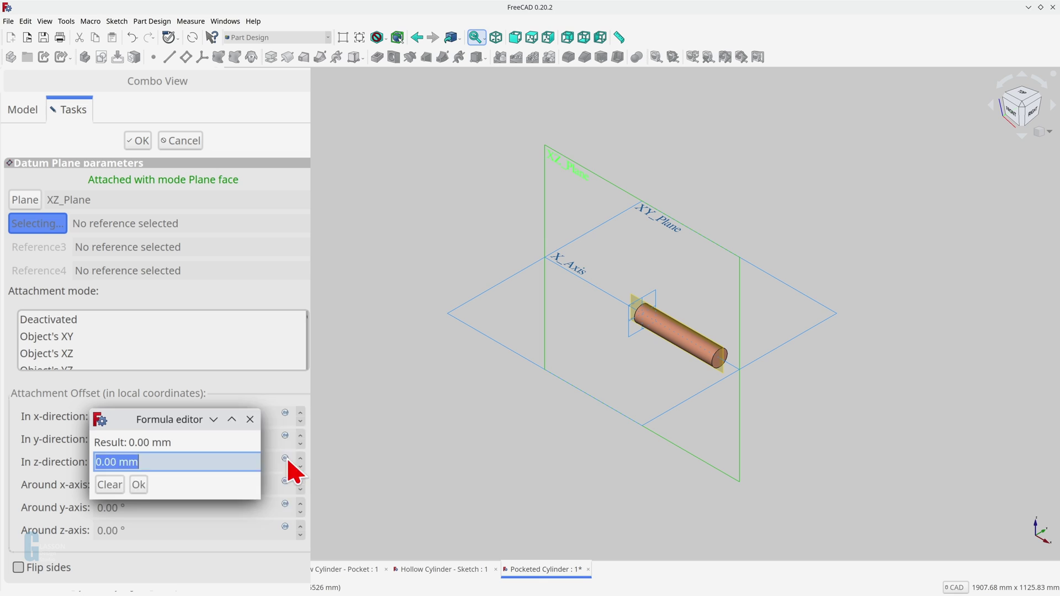
text(<<Sk)
key(Down)
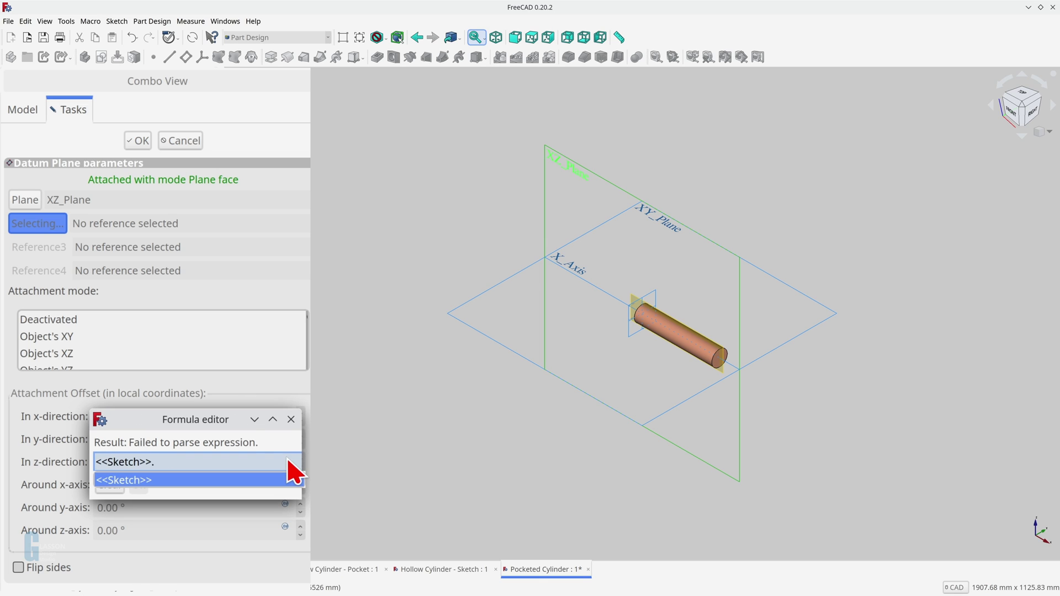
text(Constr)
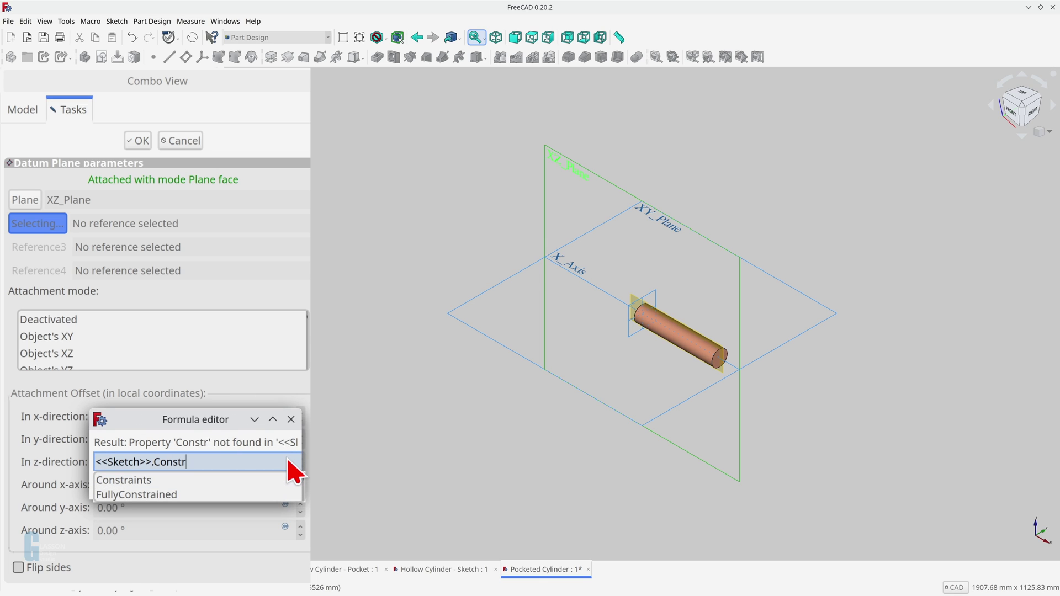
text(a)
key(Down)
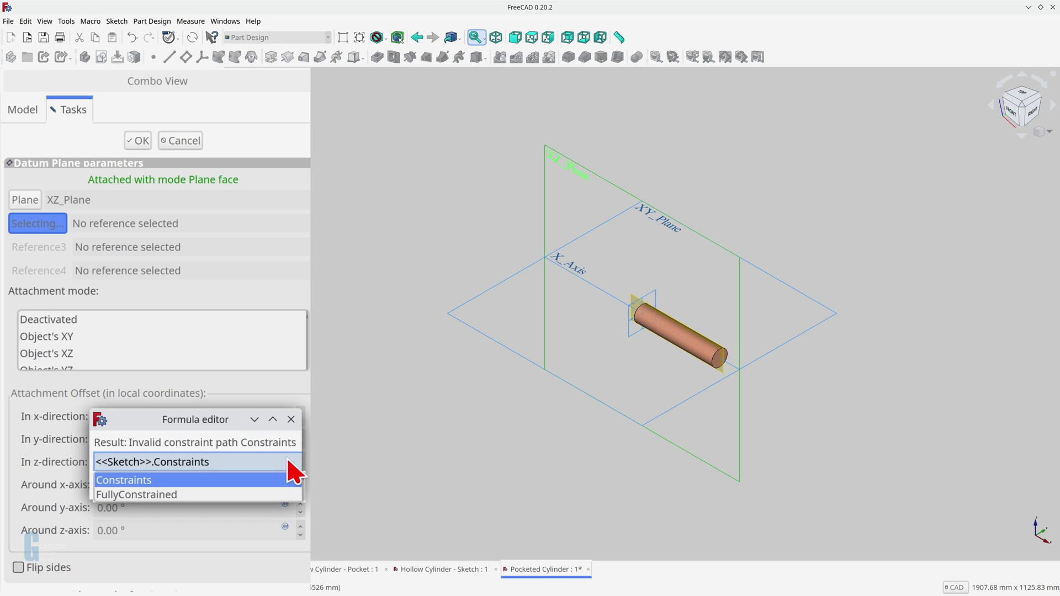
text(.C)
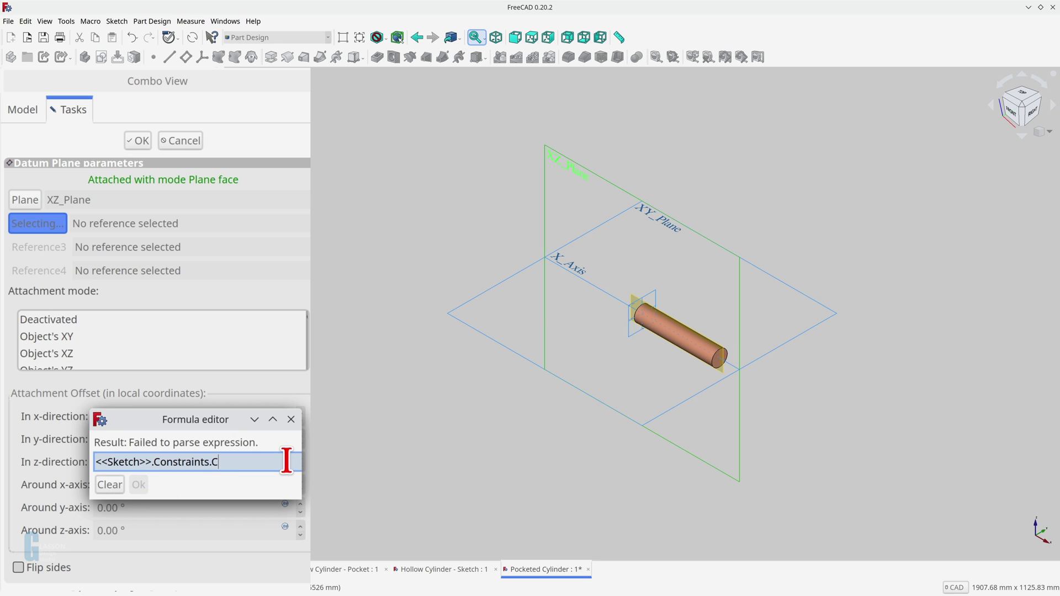
text(ylinderDiam)
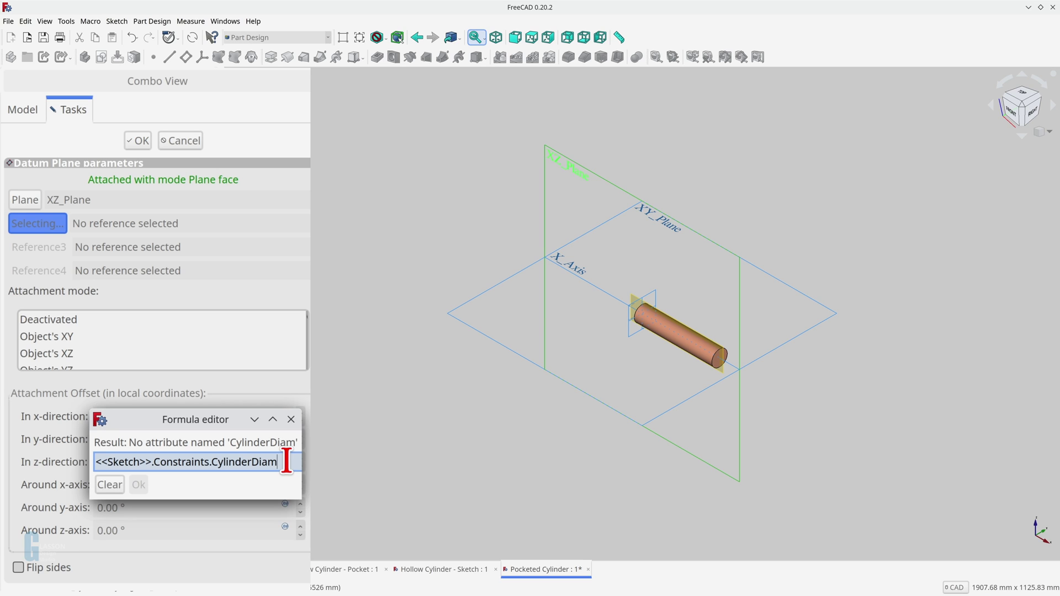
text(eter/2)
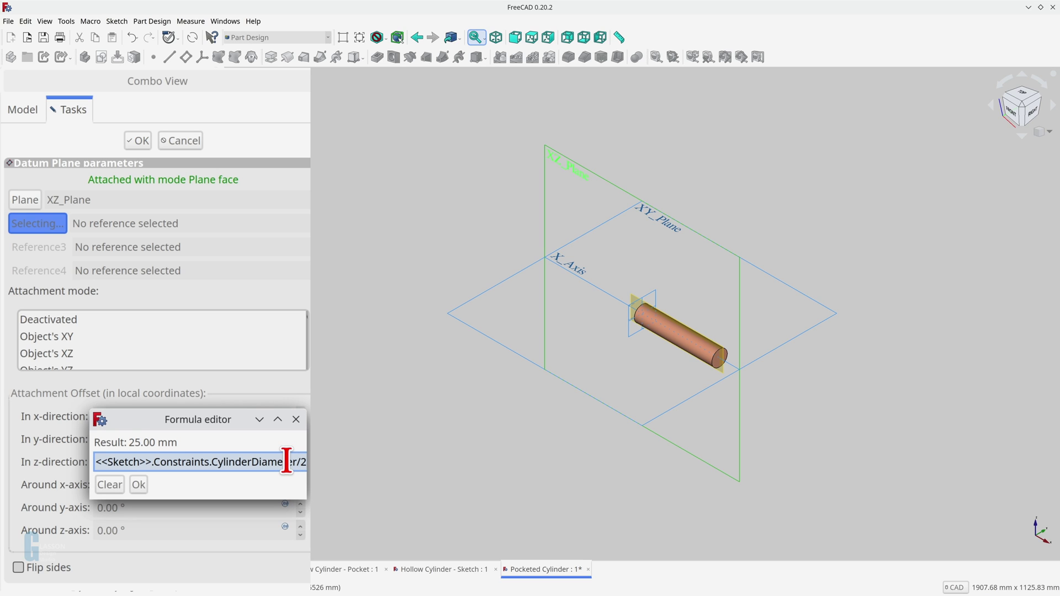
key(Return)
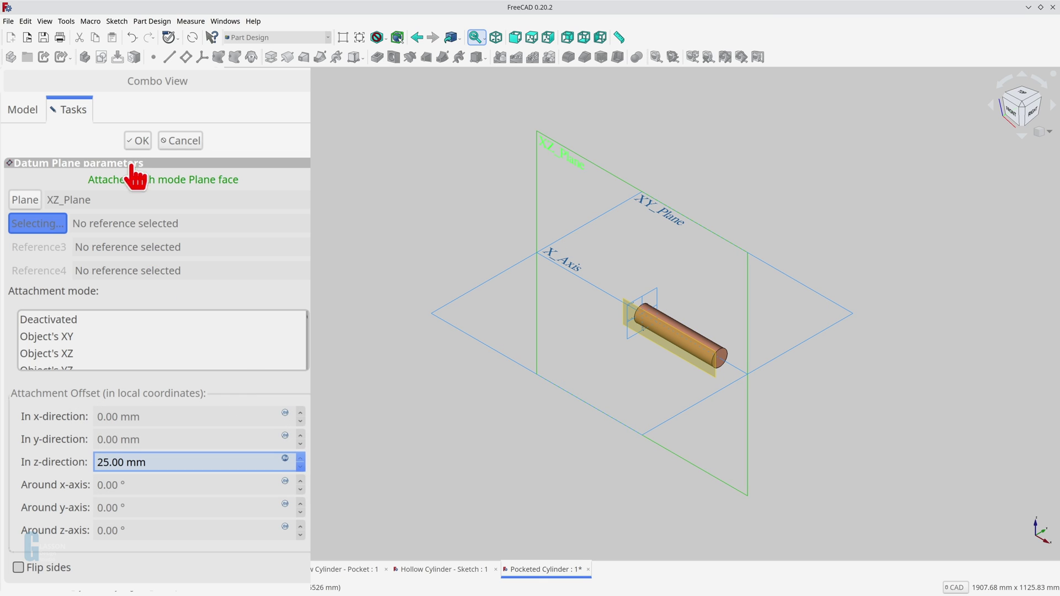
Confirm the datum plane and start a new sketch on it.
click(92, 119)
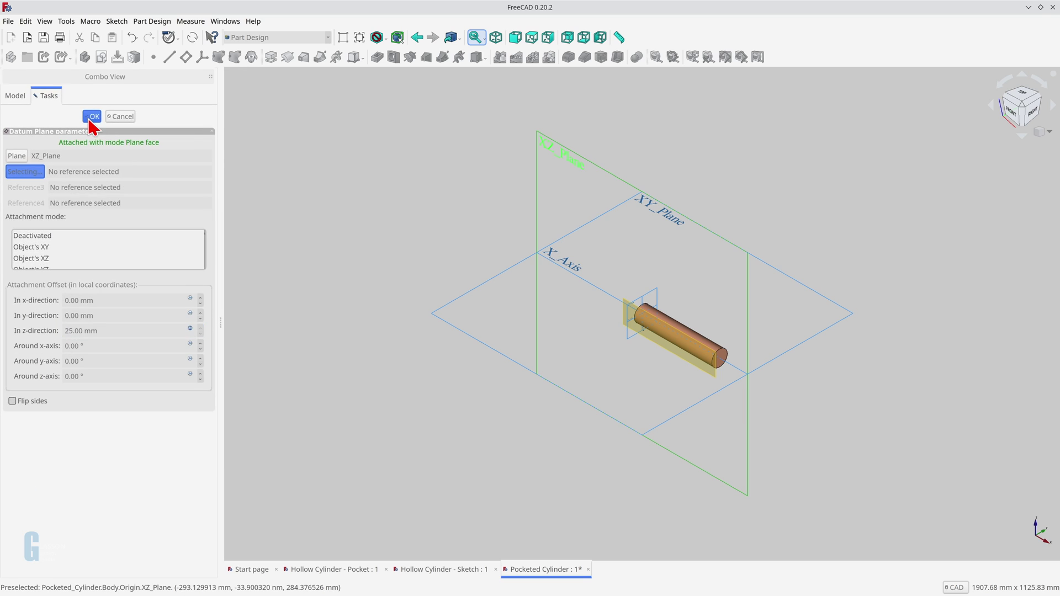
click(57, 217)
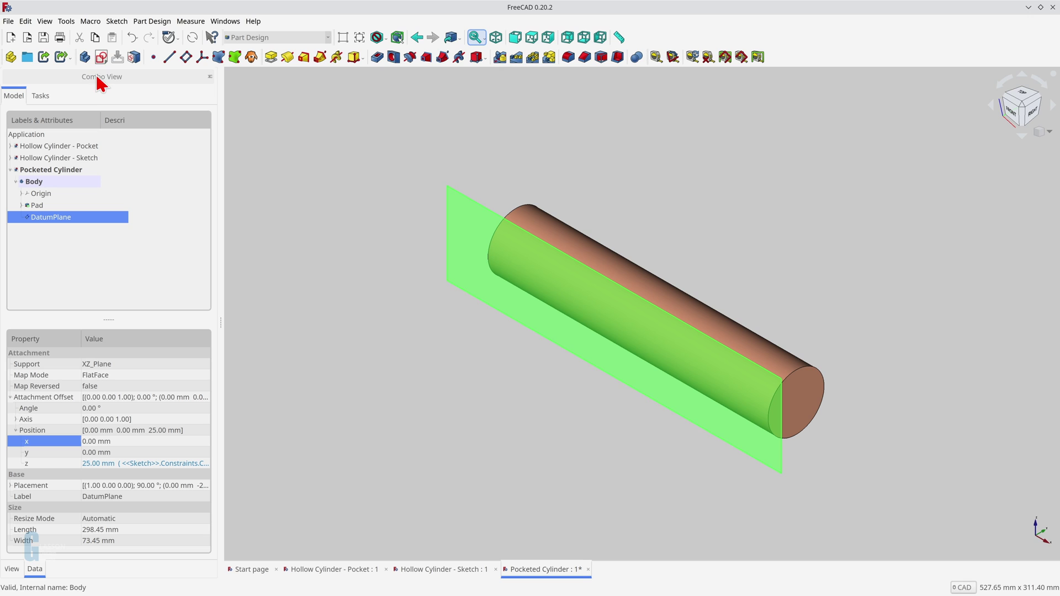
click(101, 57)
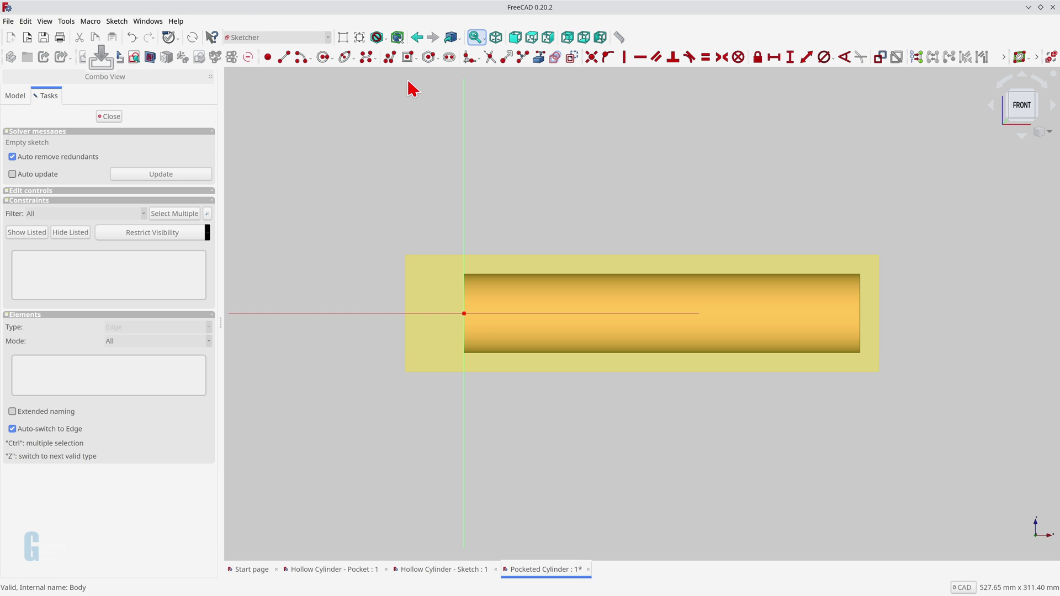
Draw a rectangle centred on the sketch origin and close the sketch.
click(421, 61)
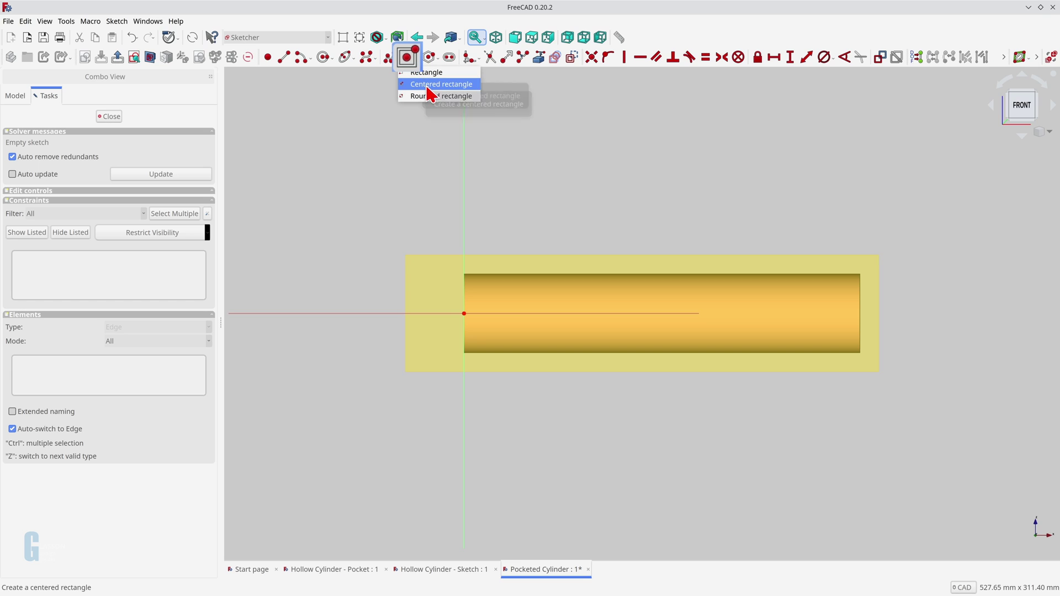
click(429, 85)
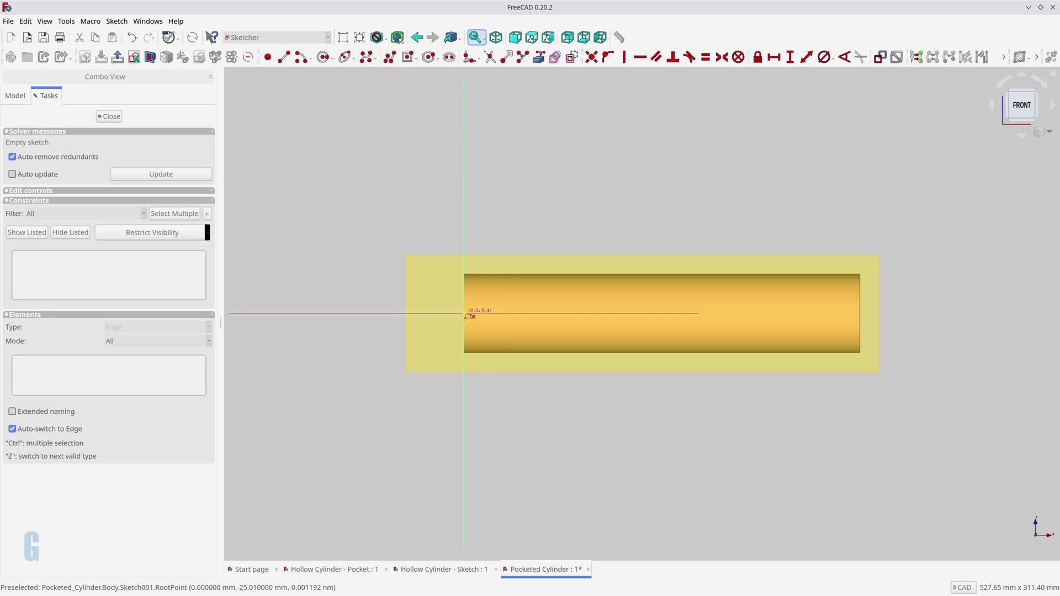
click(464, 314)
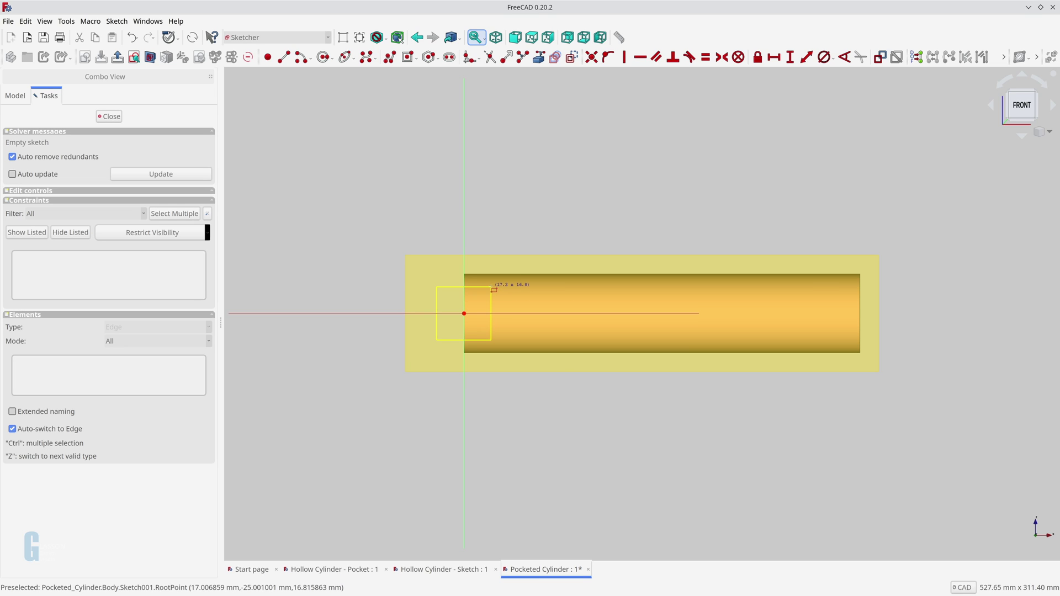
click(490, 289)
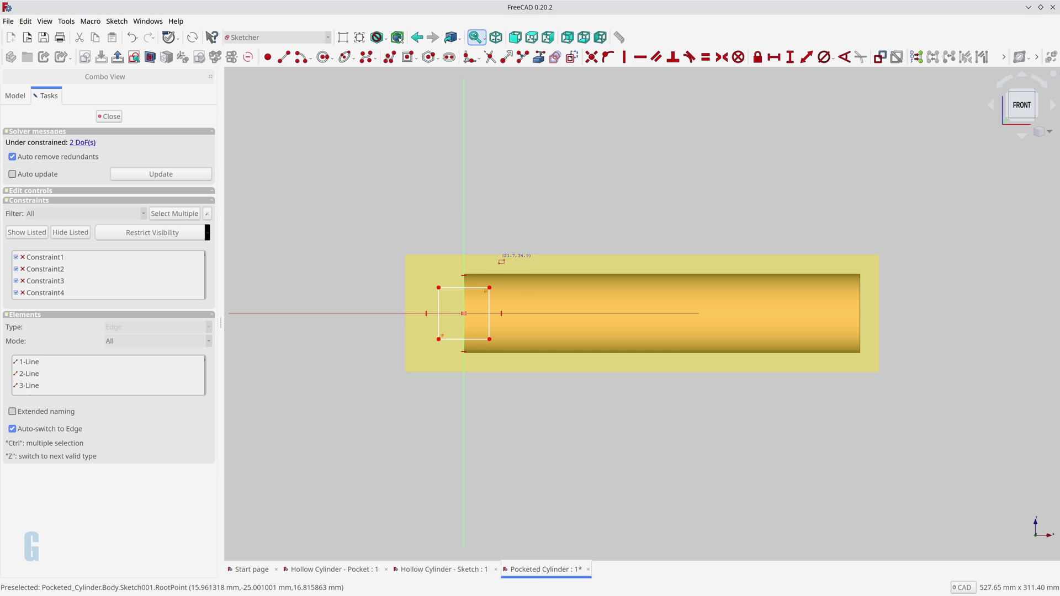
click(119, 117)
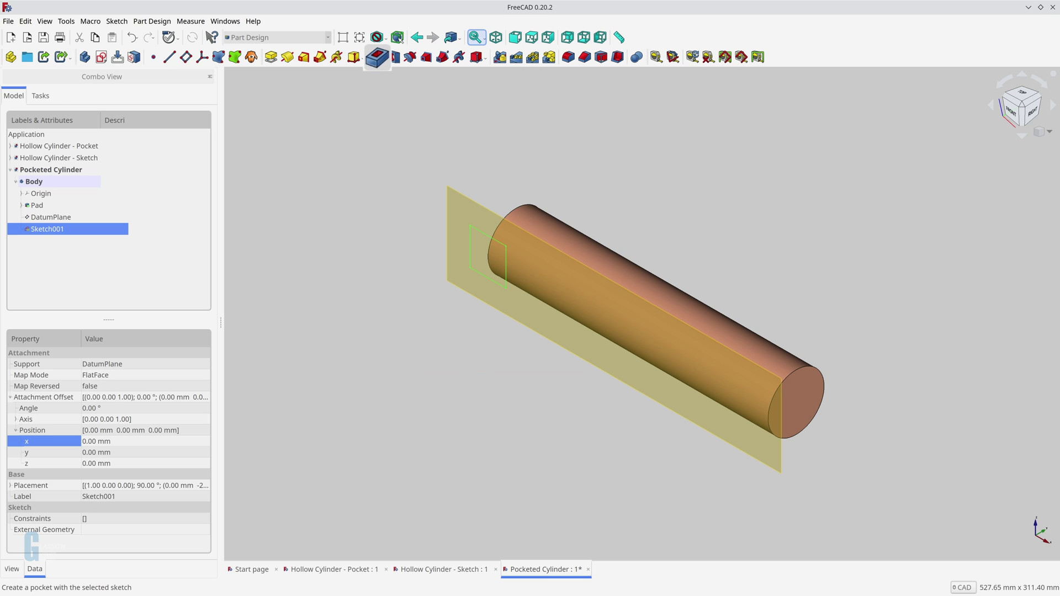
Pocket Sketch001 Through all and orbit the view to inspect the square cut.
click(377, 57)
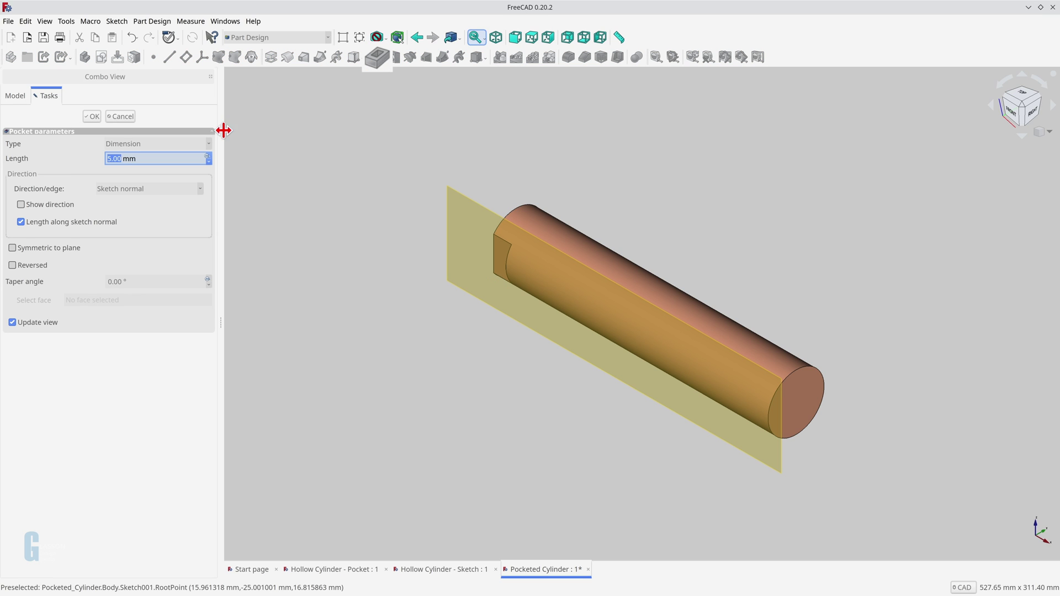
click(209, 144)
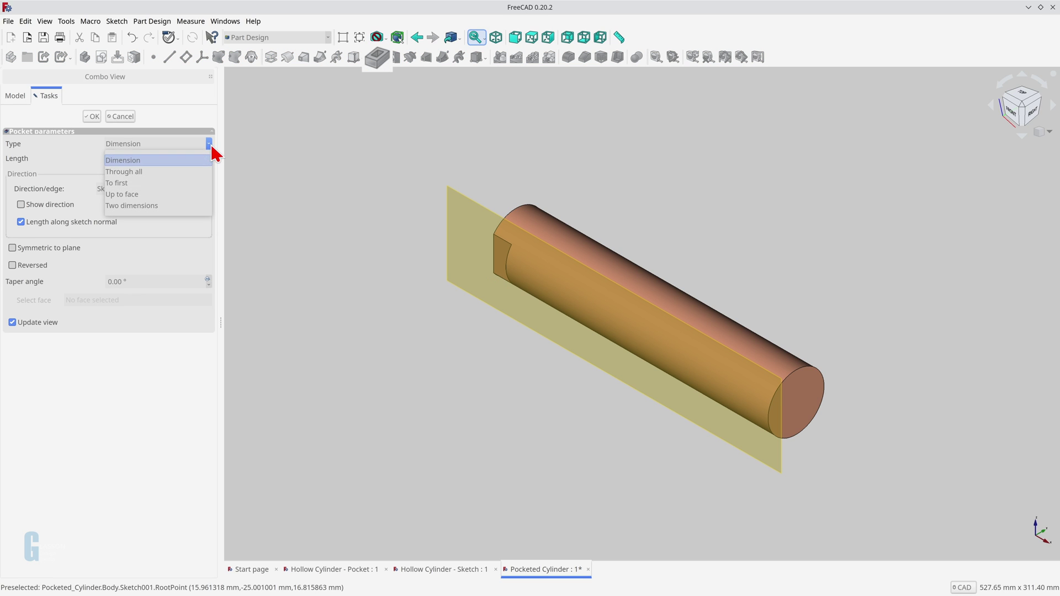
click(187, 171)
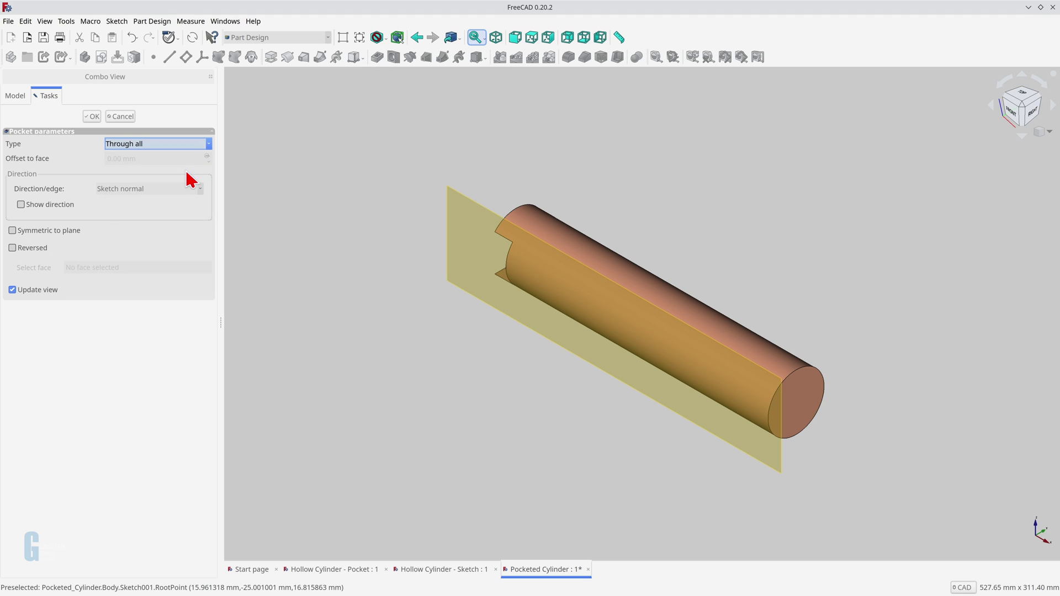
click(92, 118)
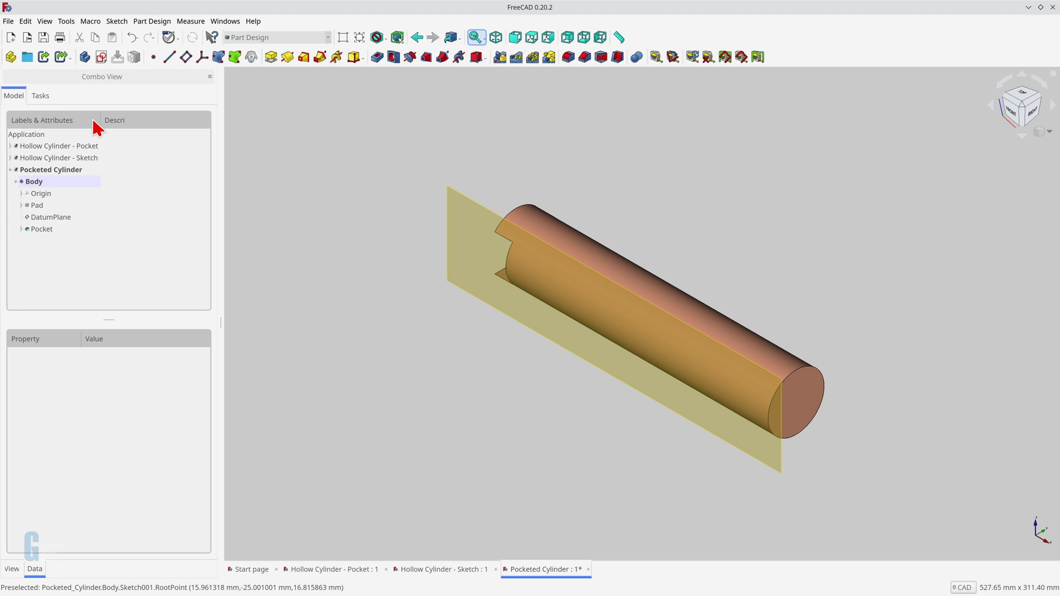
middle_drag(530, 331, 702, 449)
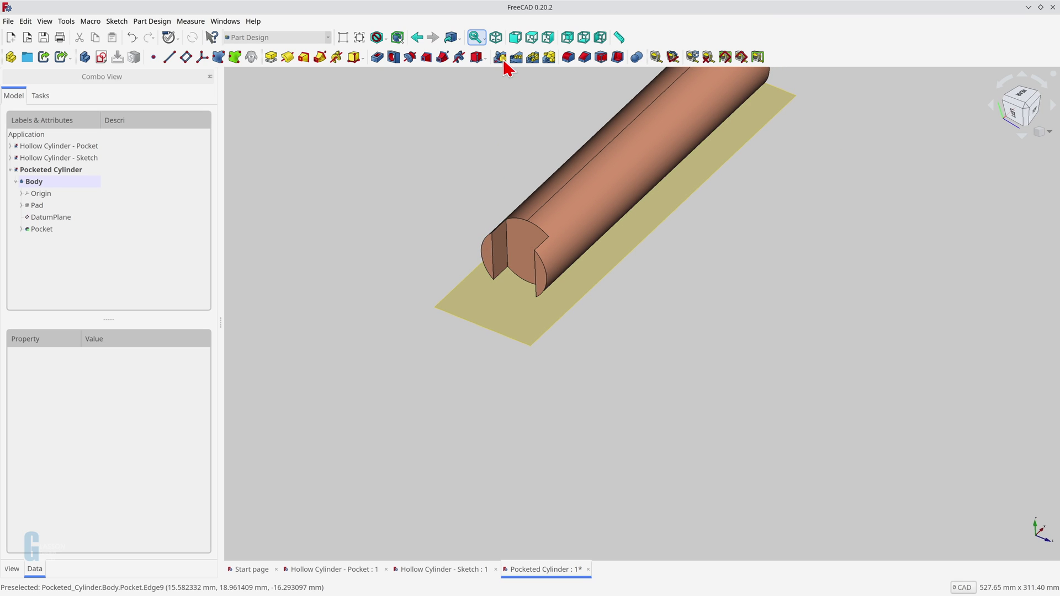
Rotate the DatumPlane attachment −45° around the x-axis.
click(496, 37)
double_click(49, 217)
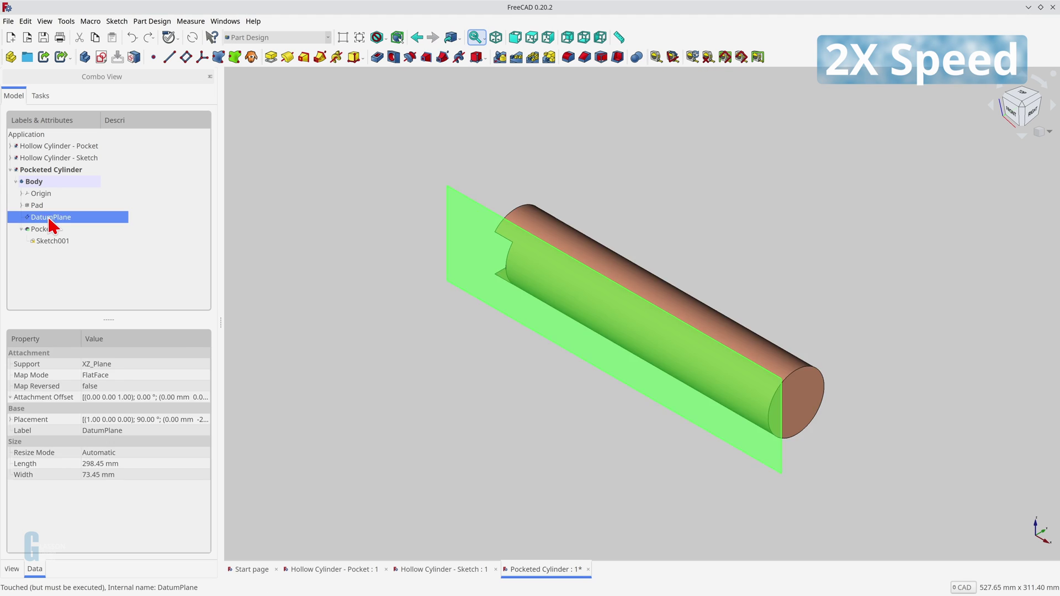
click(90, 347)
drag(89, 346, 71, 344)
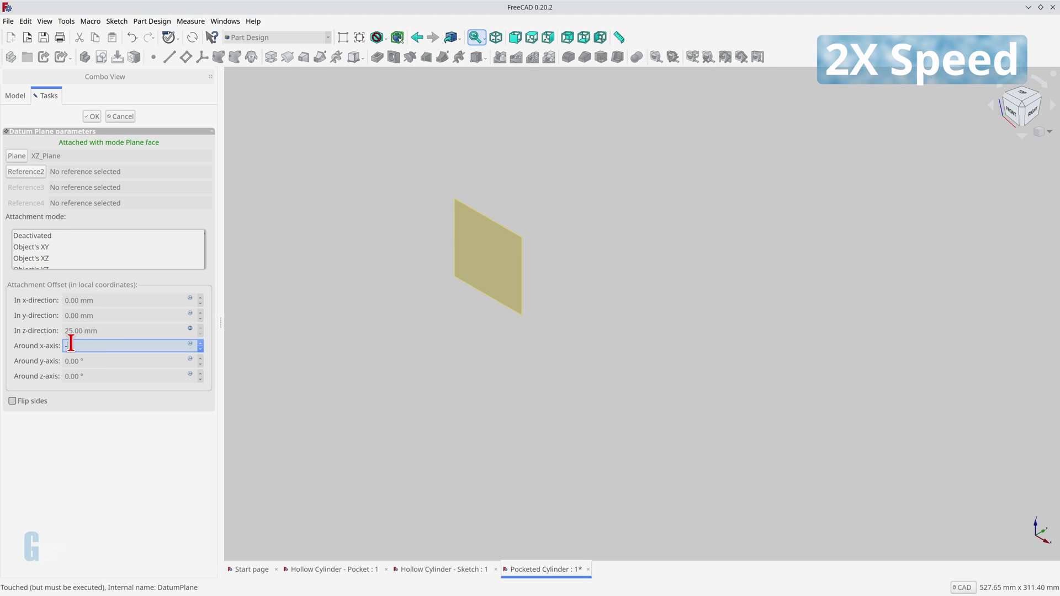
text(-45)
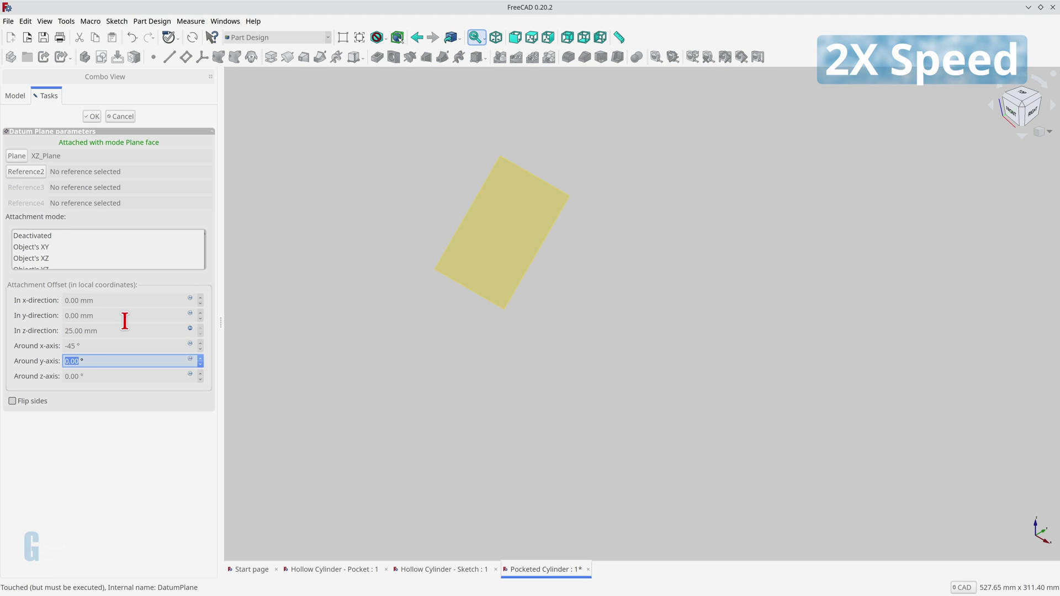
Set y and z offsets to CylinderDiameter*sin(45) and *cos(45) formulas (35.36 mm), then recompute.
click(190, 314)
text(<<Sketch>>.Constraints)
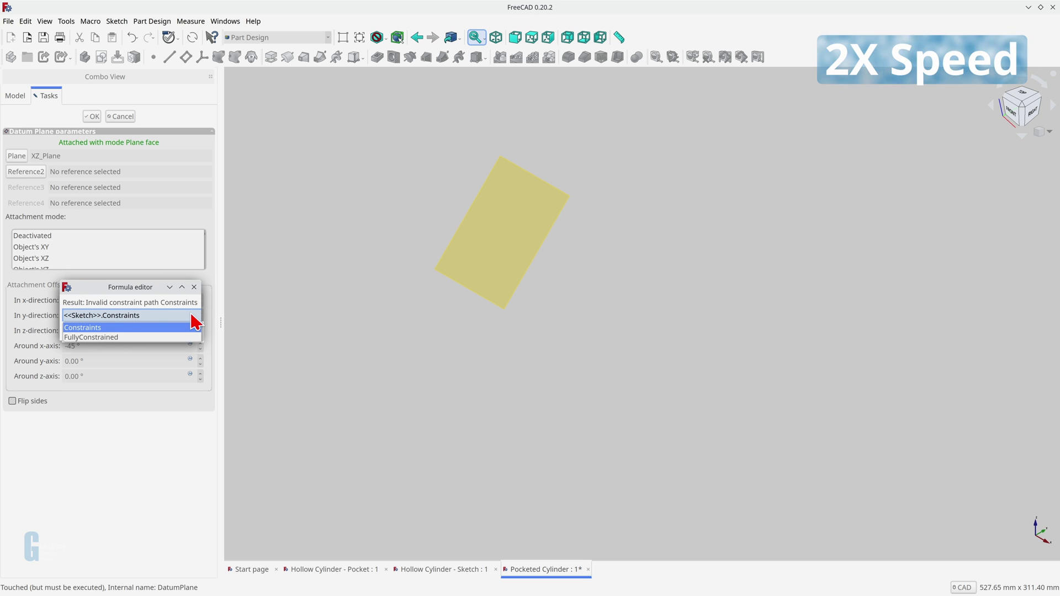
click(190, 316)
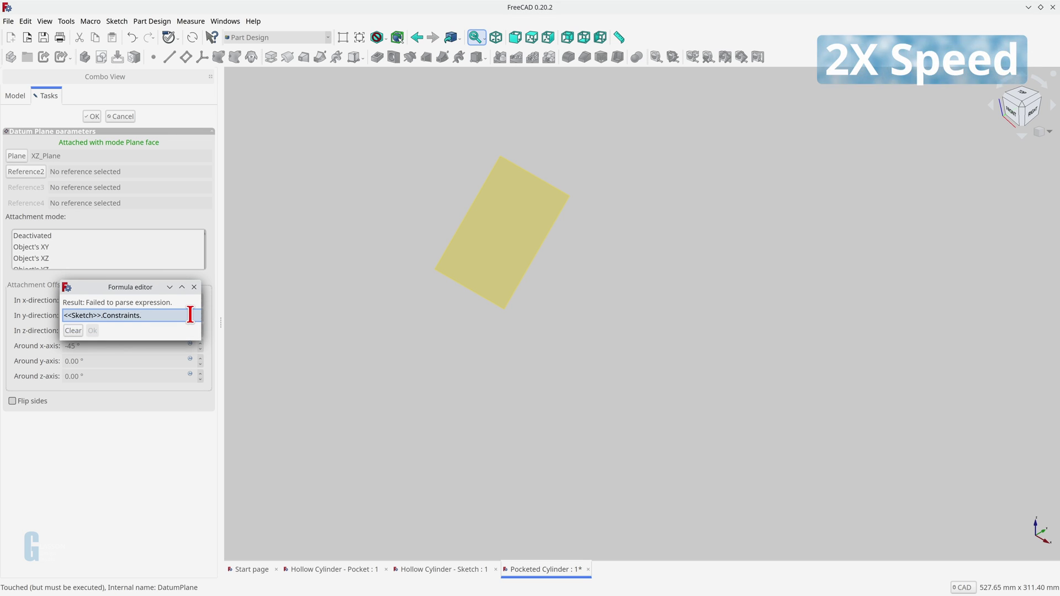
text(CylinderDiam)
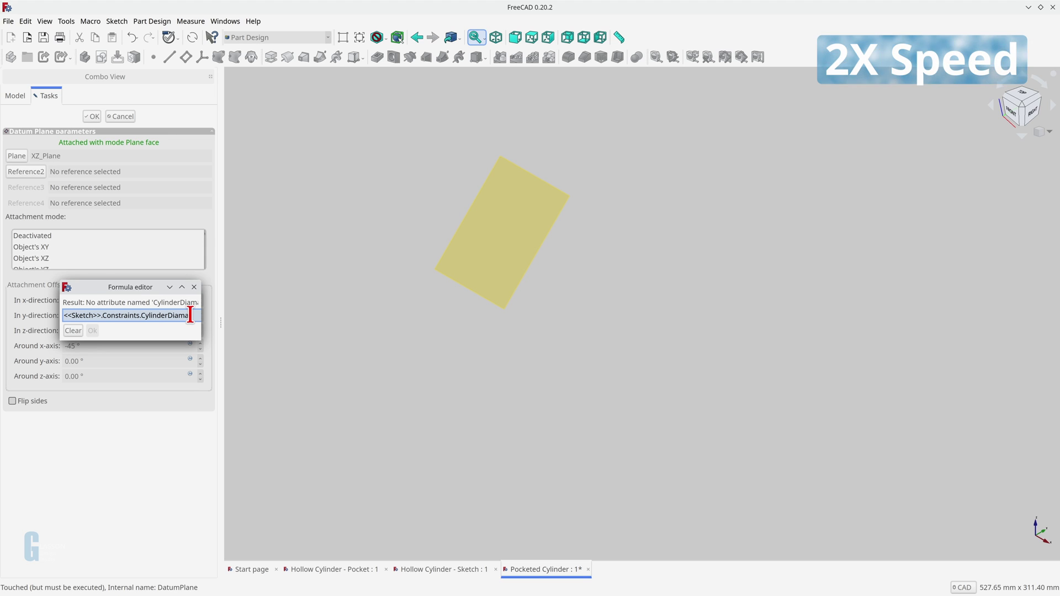
text(eter*sin)
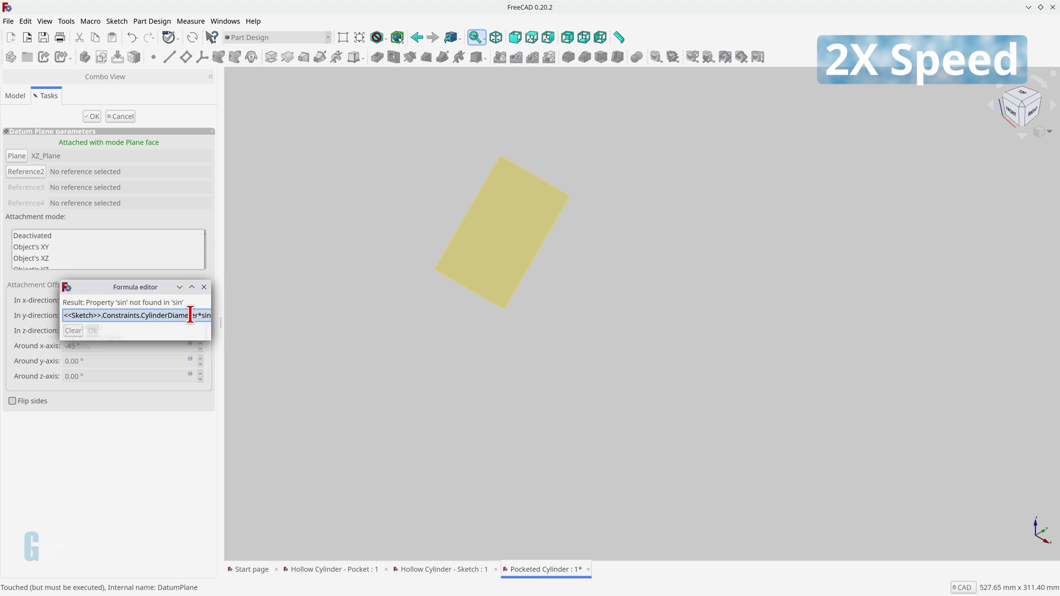
text((45))
key(Return)
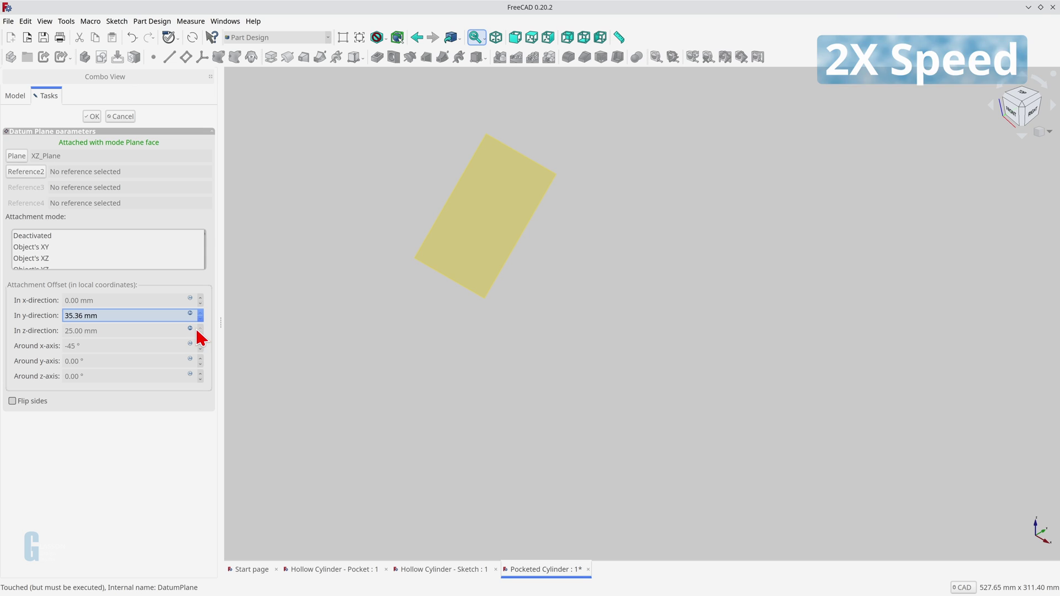
click(191, 329)
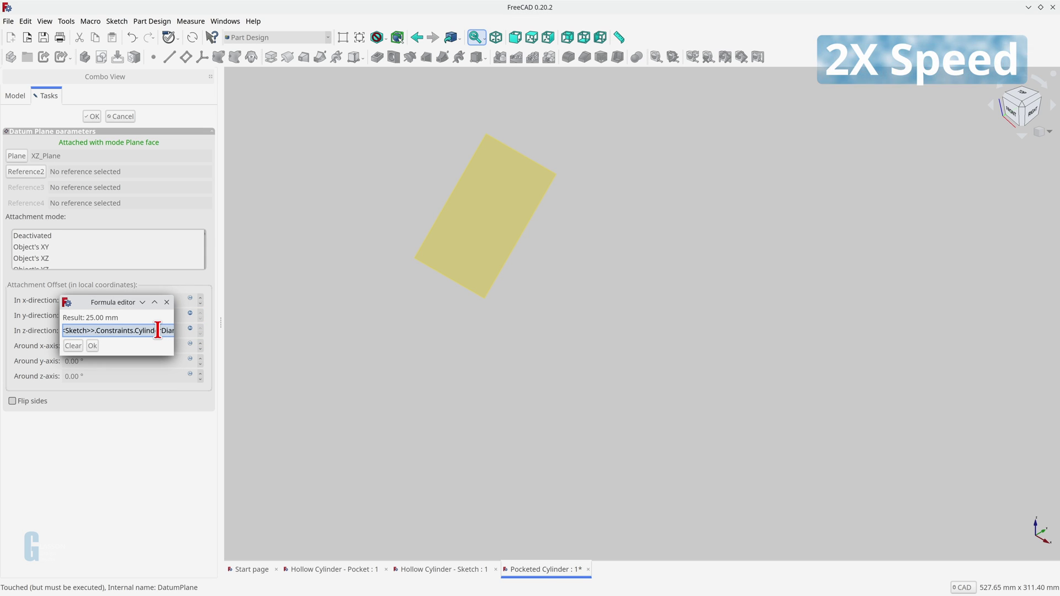
drag(175, 330, 253, 326)
key(BackSpace)
key(BackSpace)
key(BackSpace)
text(* co)
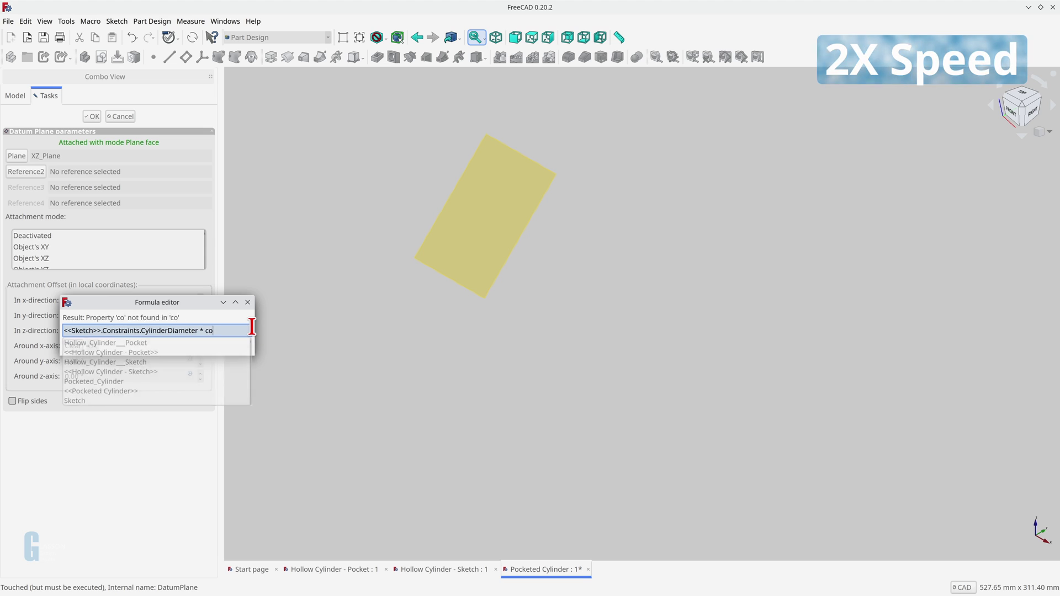
text(s(45))
key(Return)
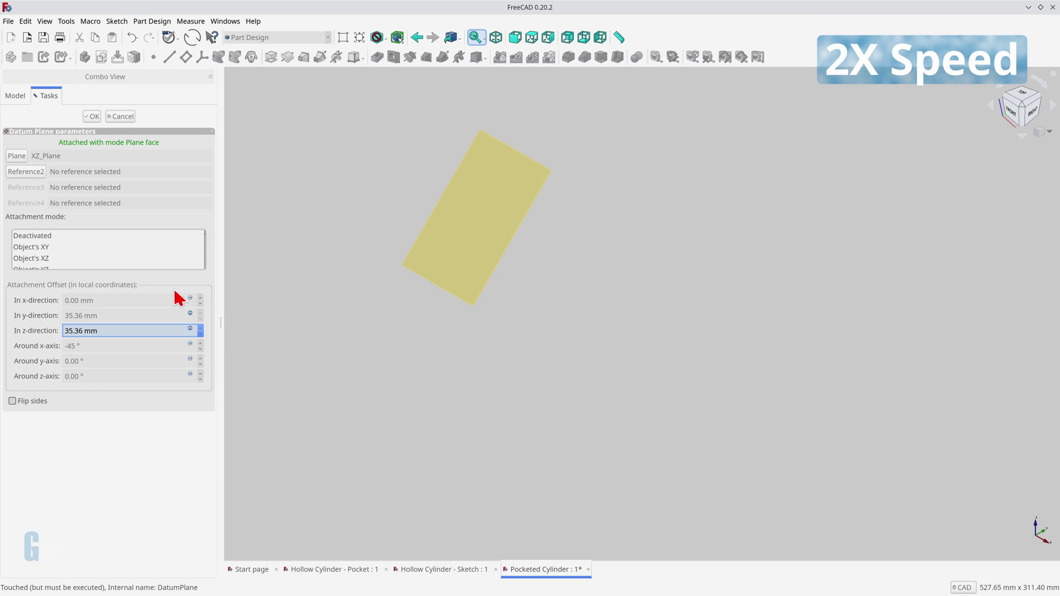
click(92, 117)
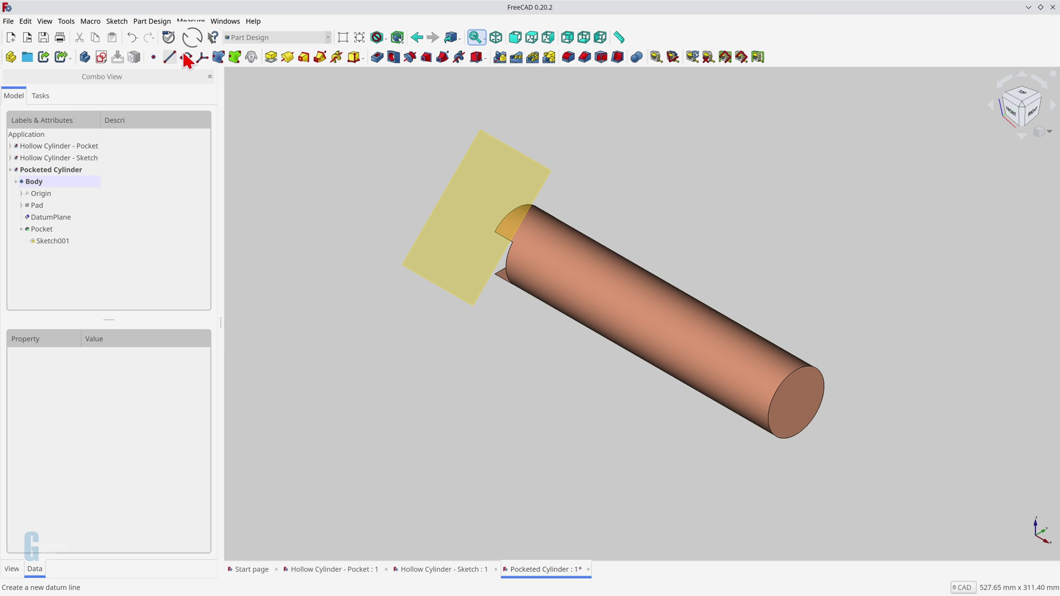
click(193, 37)
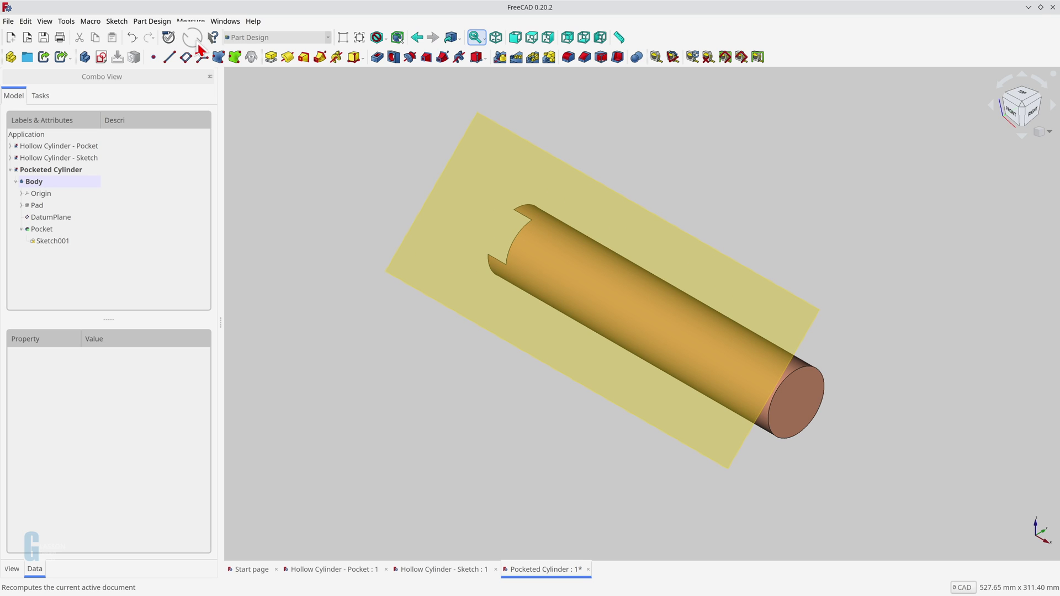
Set Sketch001's x position to <<Pad>>.Length/2 (125 mm), recompute, and hide the DatumPlane.
click(78, 242)
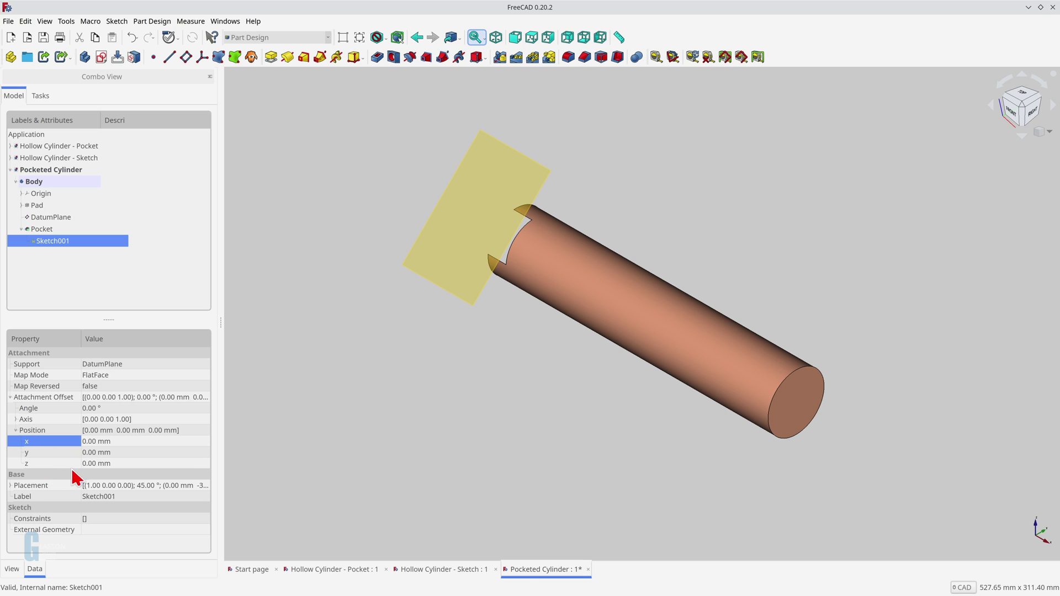
click(131, 442)
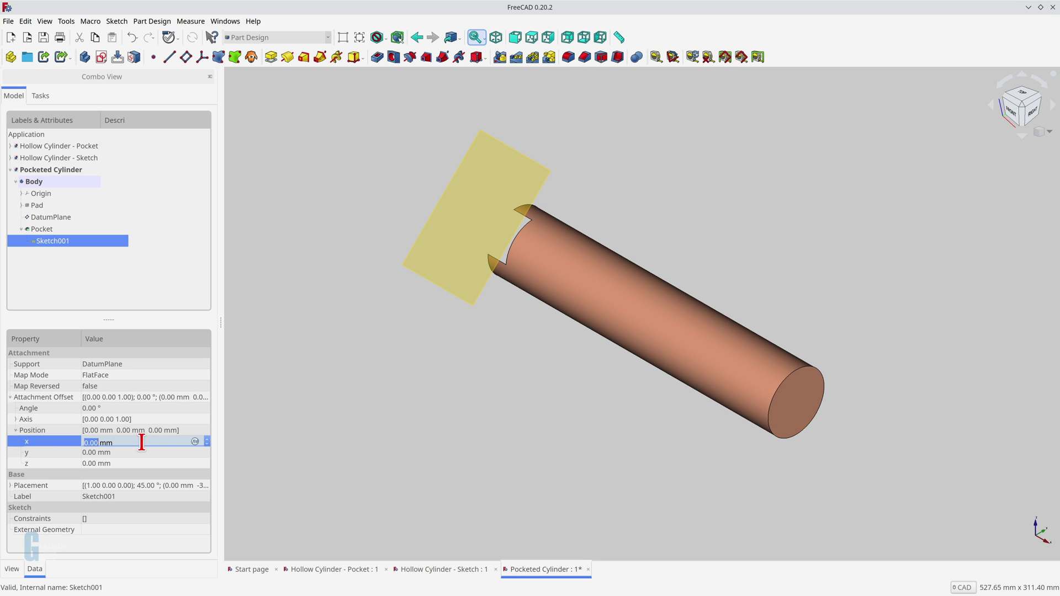
click(195, 441)
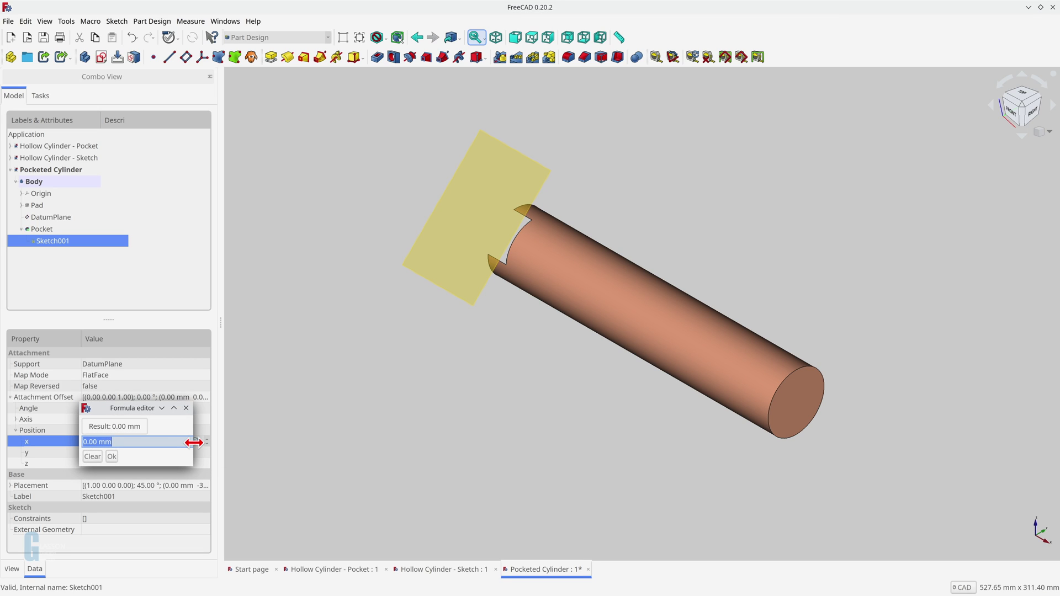
text(<<)
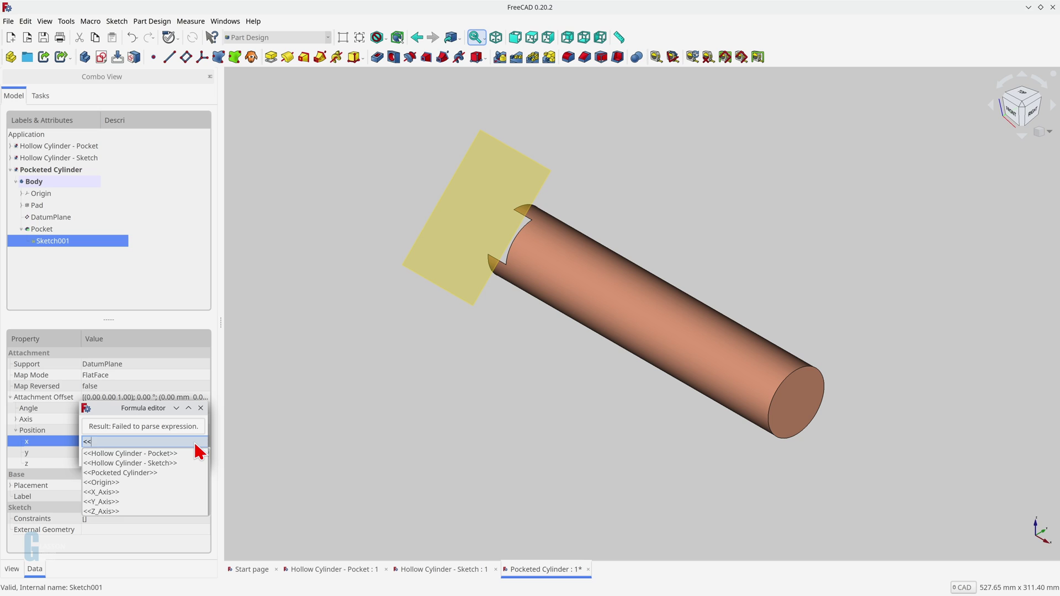
text(Pa)
key(Down)
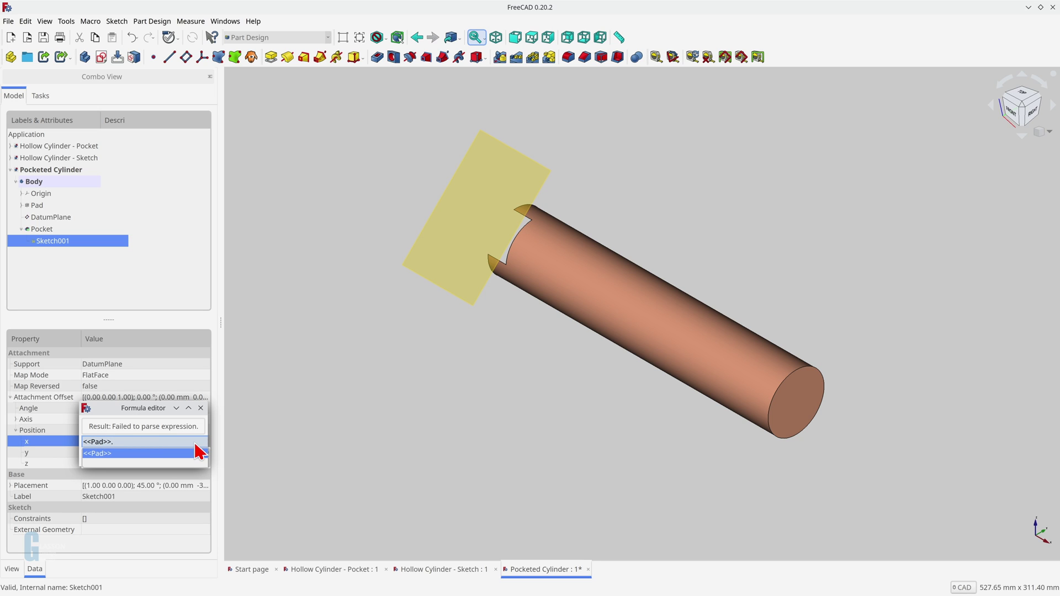
text(Length)
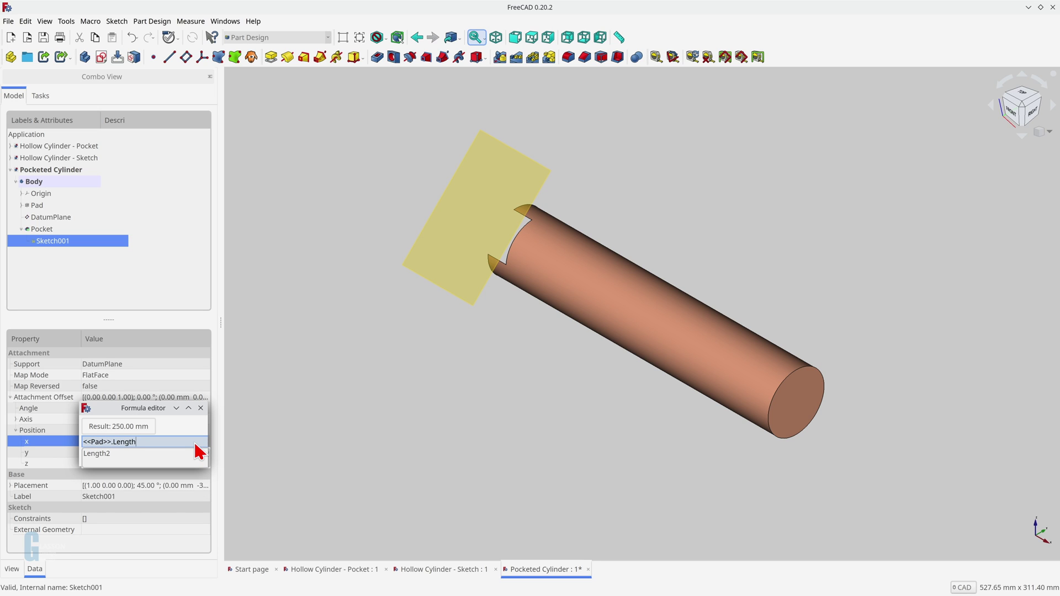
text(/2)
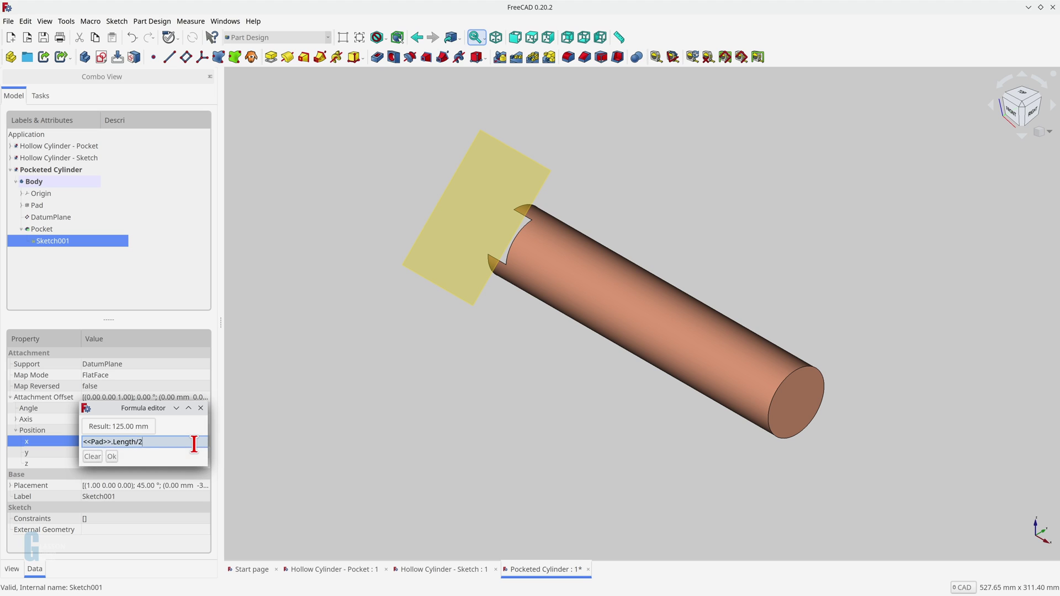
key(Return)
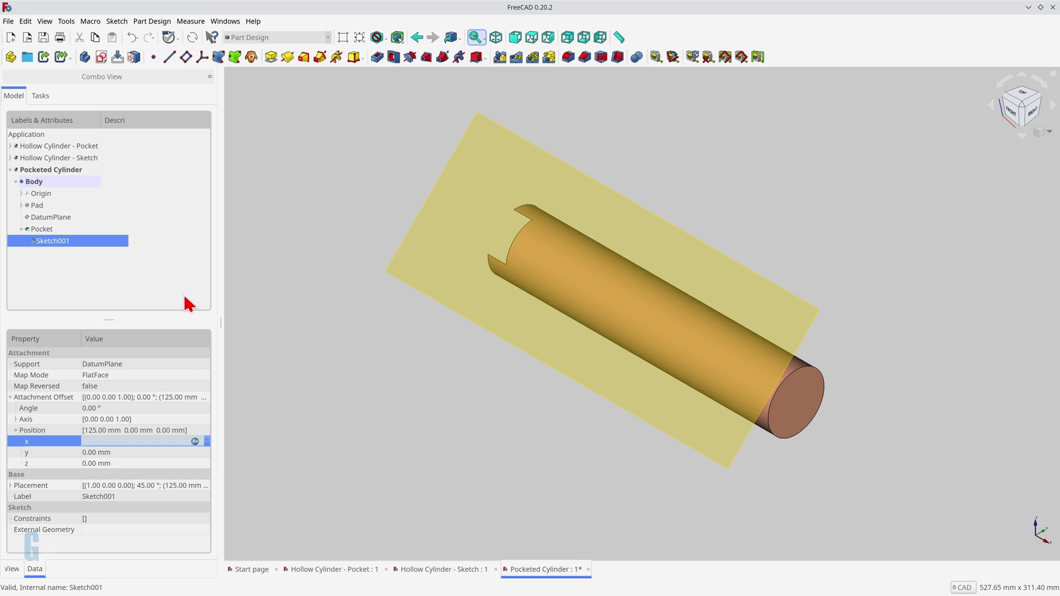
click(193, 39)
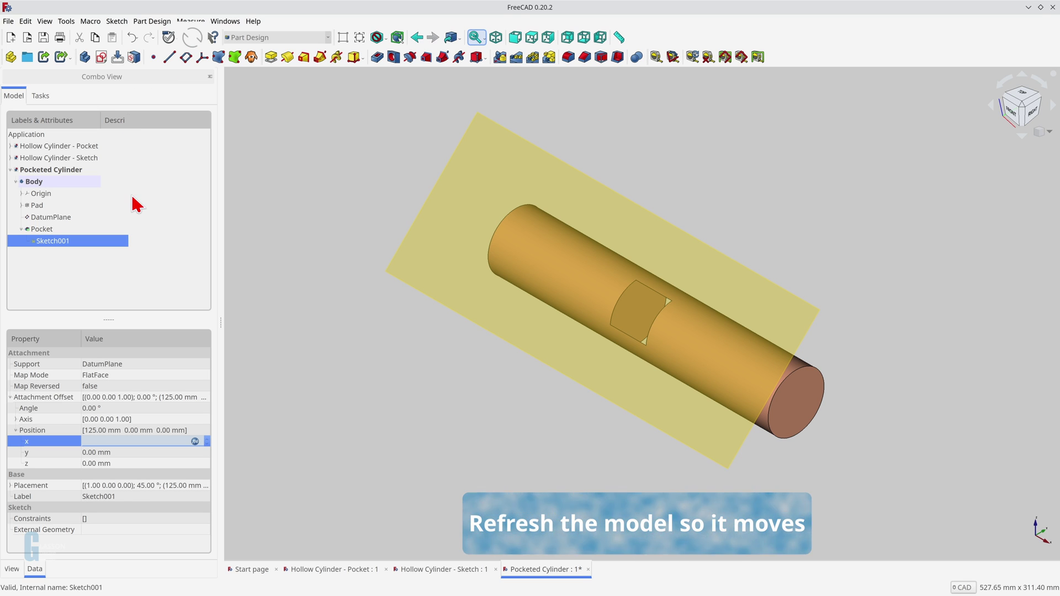
click(72, 217)
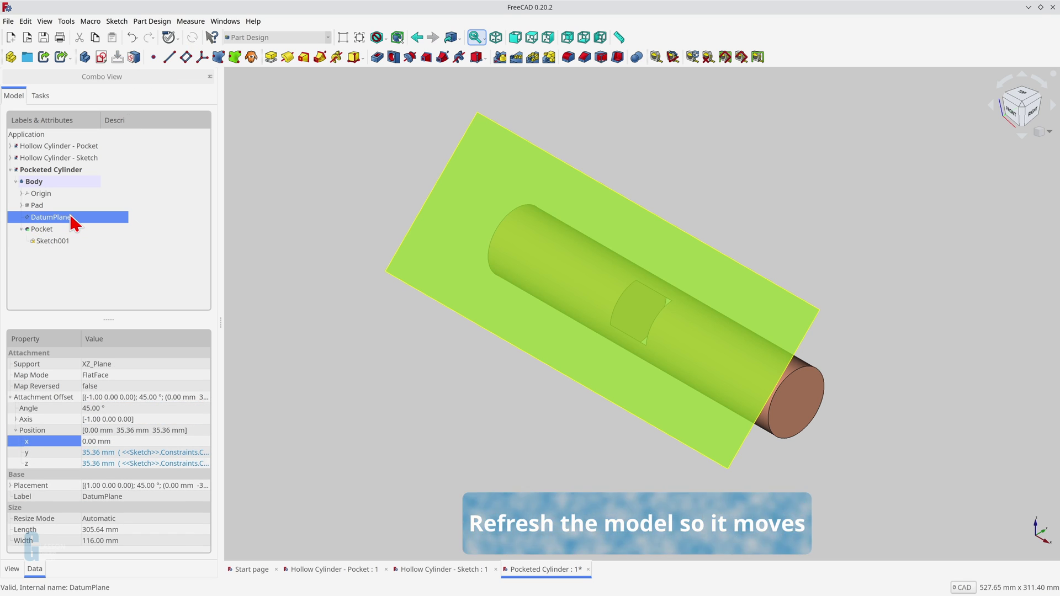
key(space)
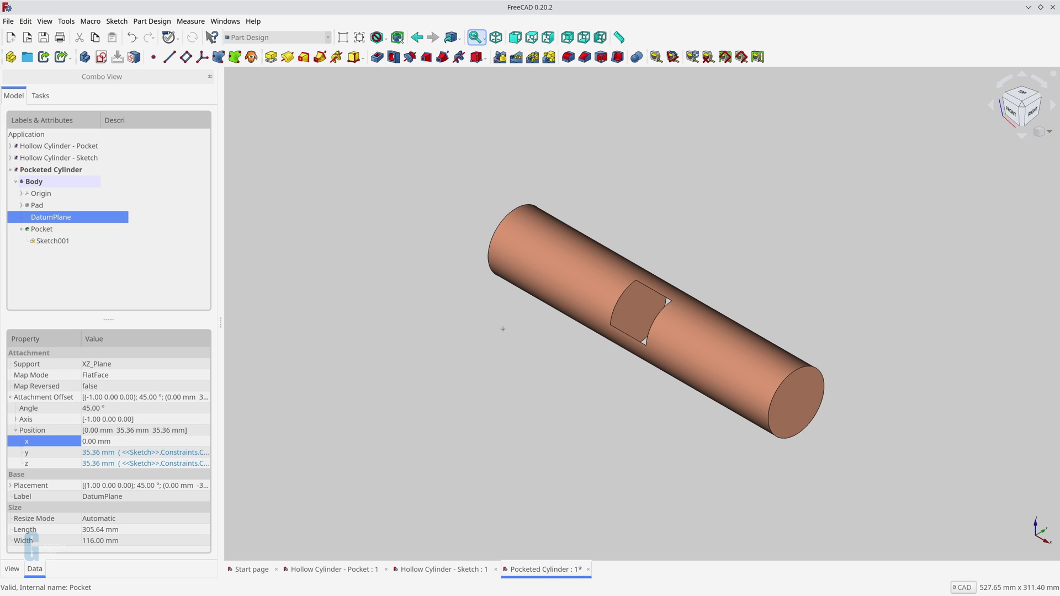
Make the square's top and left edges equal in Sketch001.
middle_drag(502, 328, 623, 356)
double_click(53, 241)
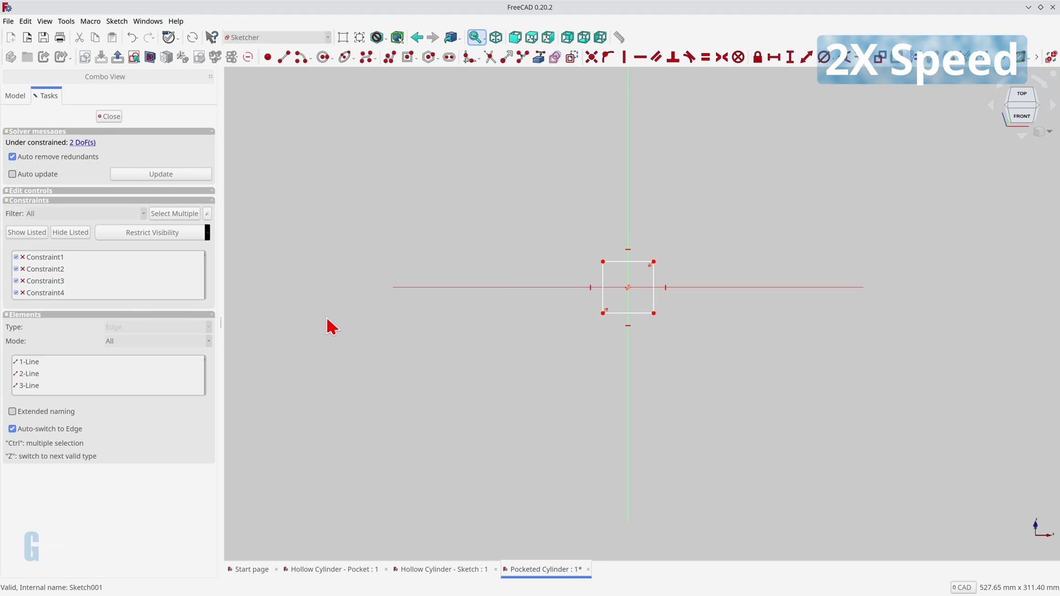
click(603, 292)
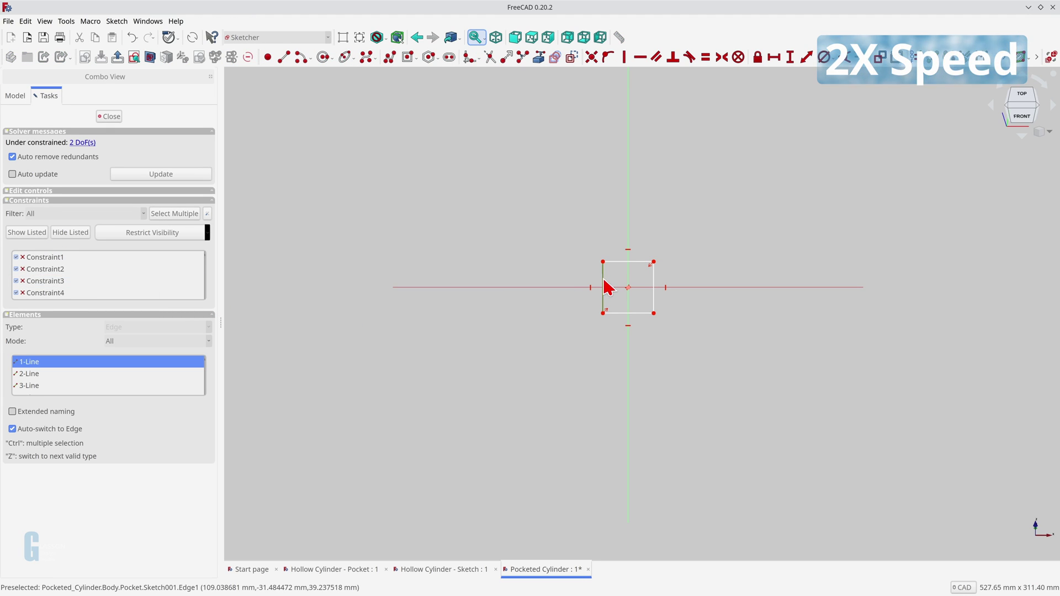
ctrl+click(625, 263)
key(e)
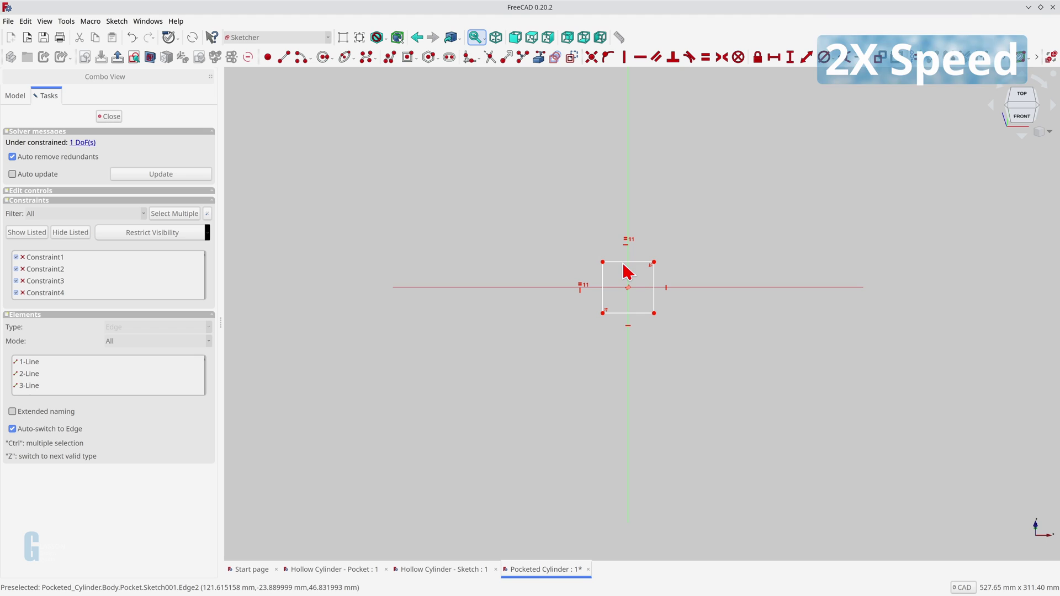
Constrain the top edge's horizontal width to 100 mm by formula and close the sketch.
click(626, 270)
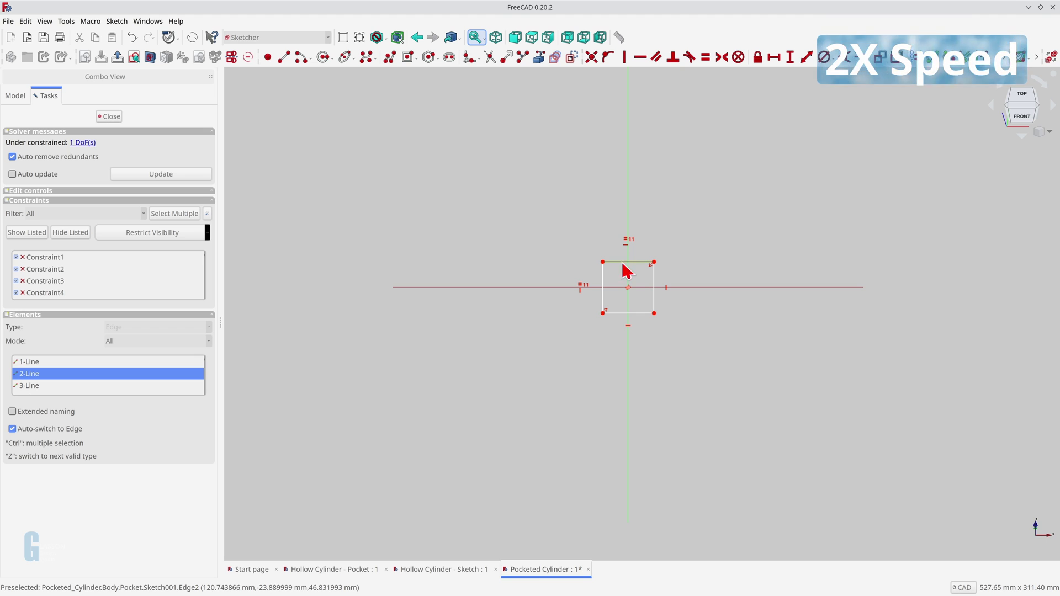
click(773, 57)
key(equal)
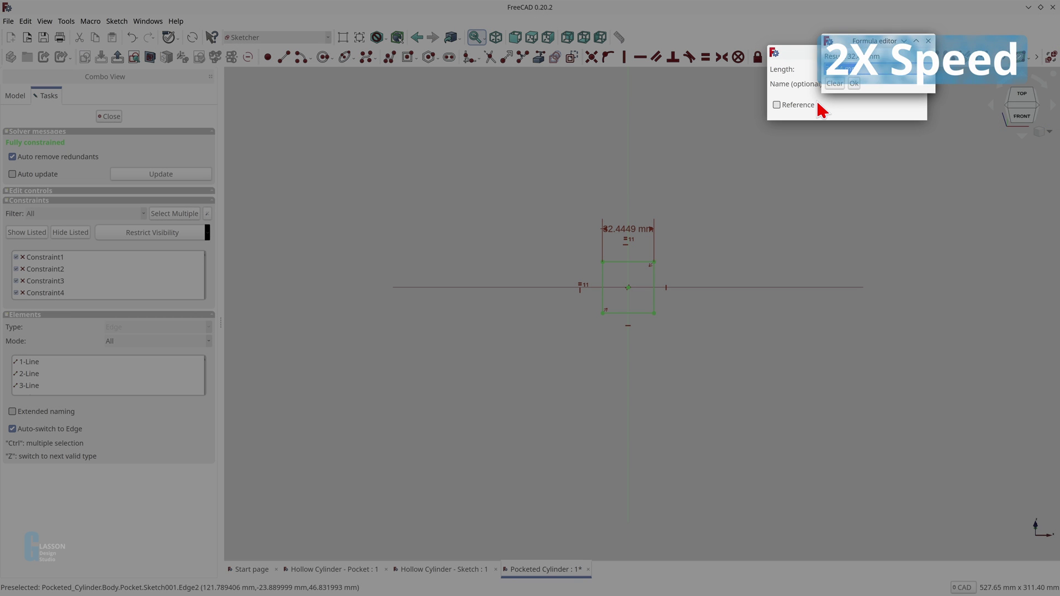
text(<<)
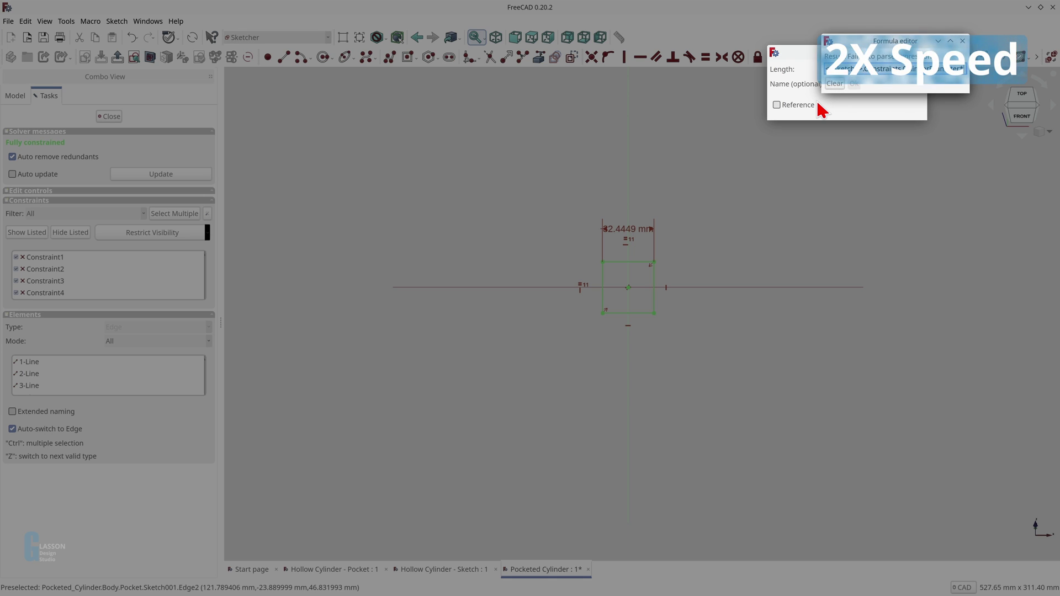
key(Return)
key(Return)
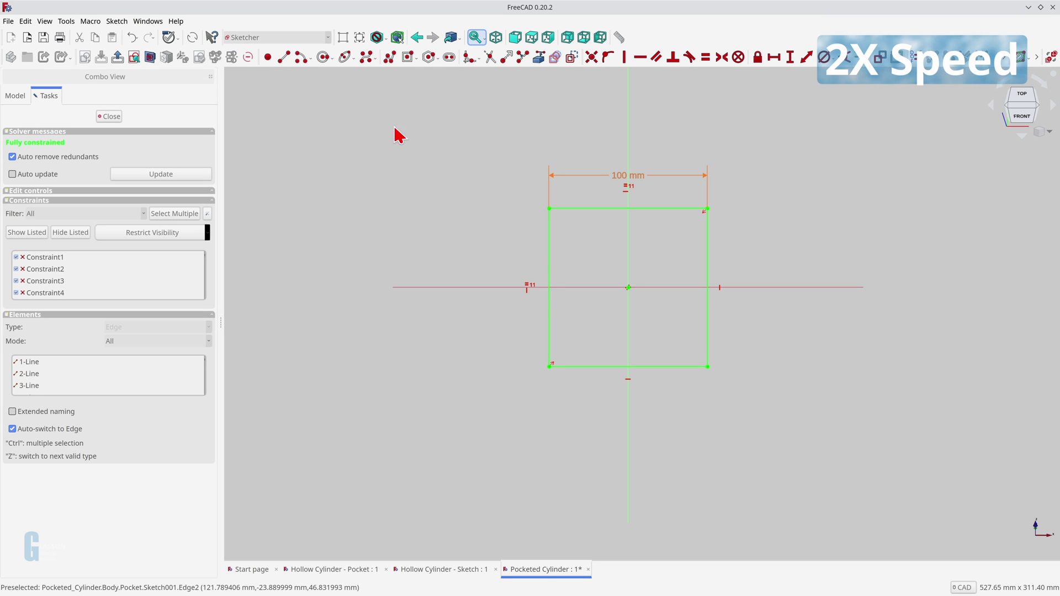
click(108, 116)
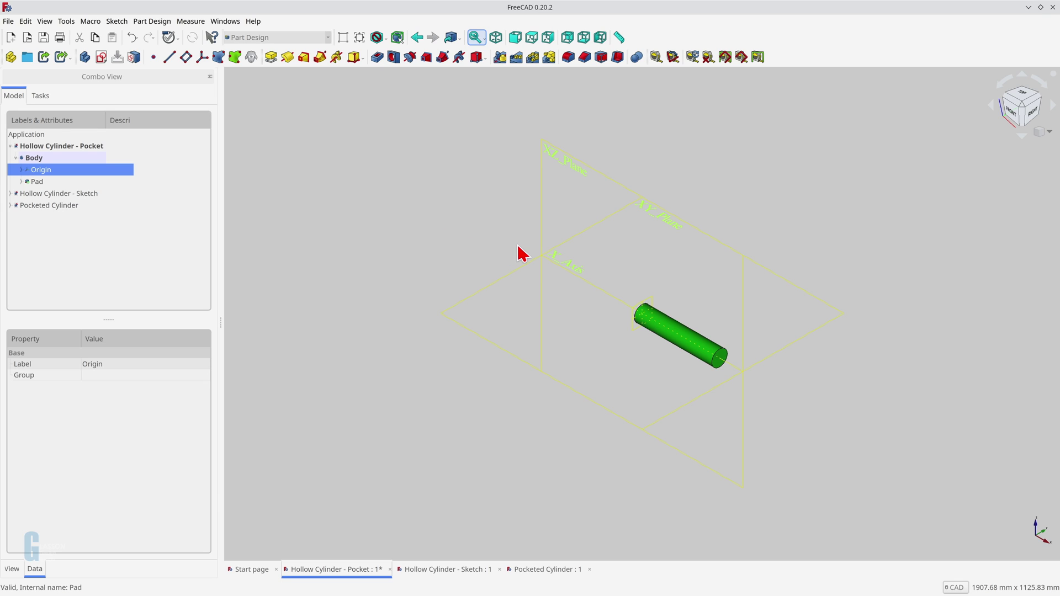
Create a datum plane on the YZ_Plane with z offset <<Pad>>.Length (250 mm).
click(637, 316)
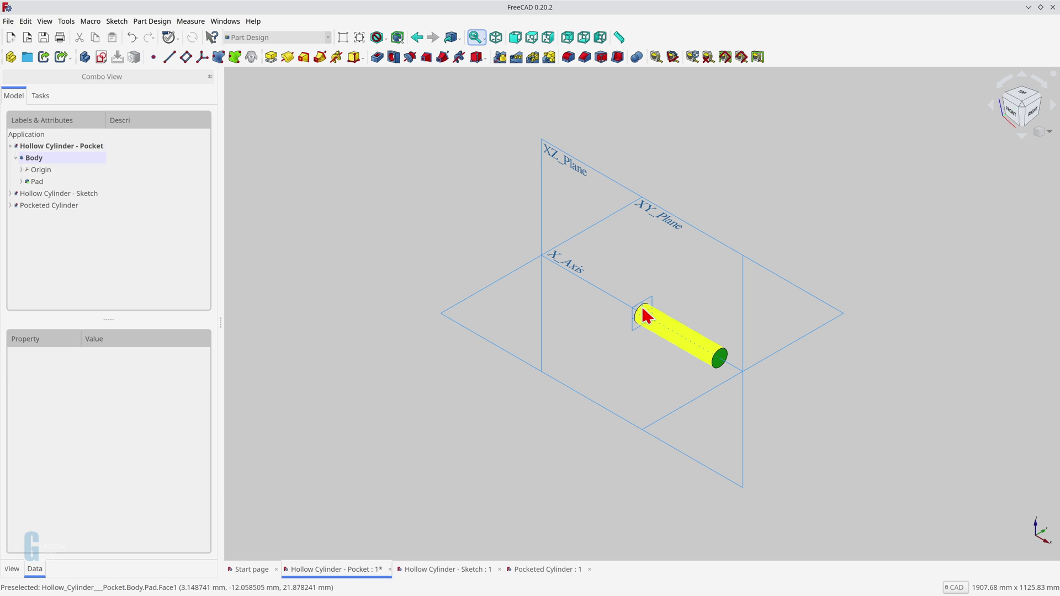
click(641, 305)
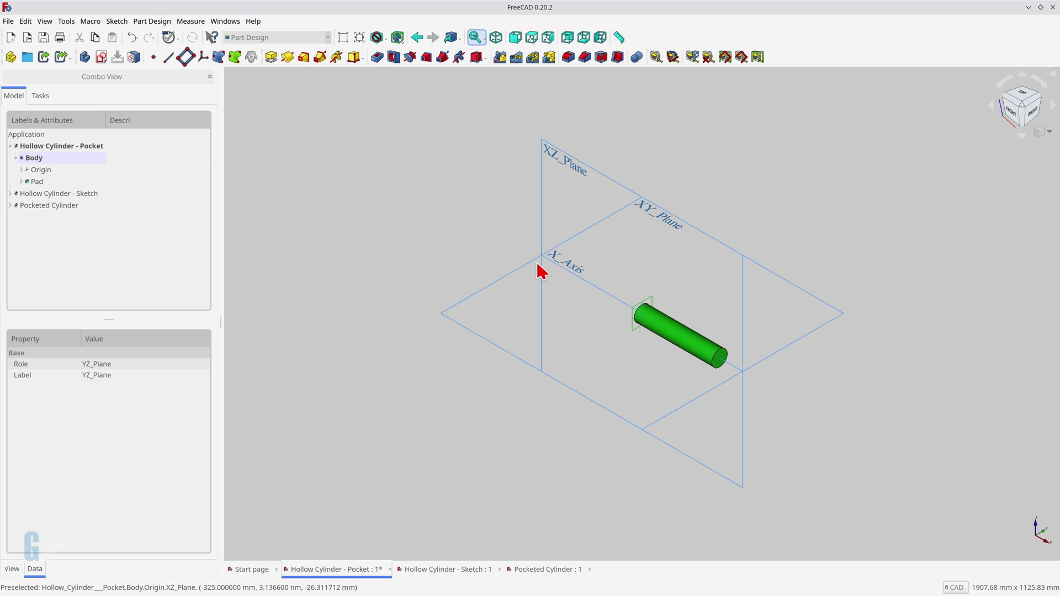
click(186, 57)
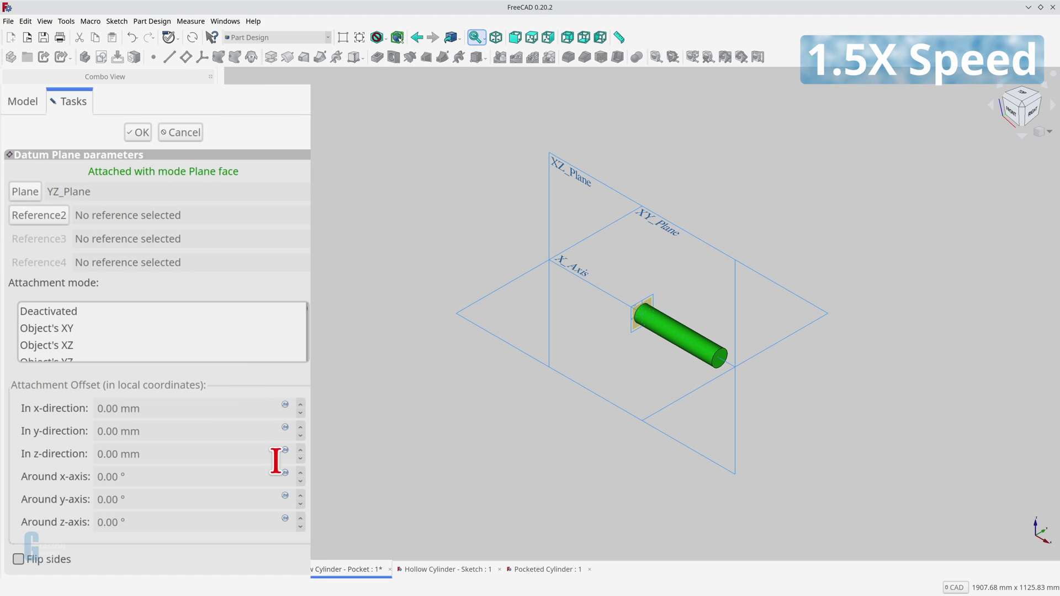
click(286, 451)
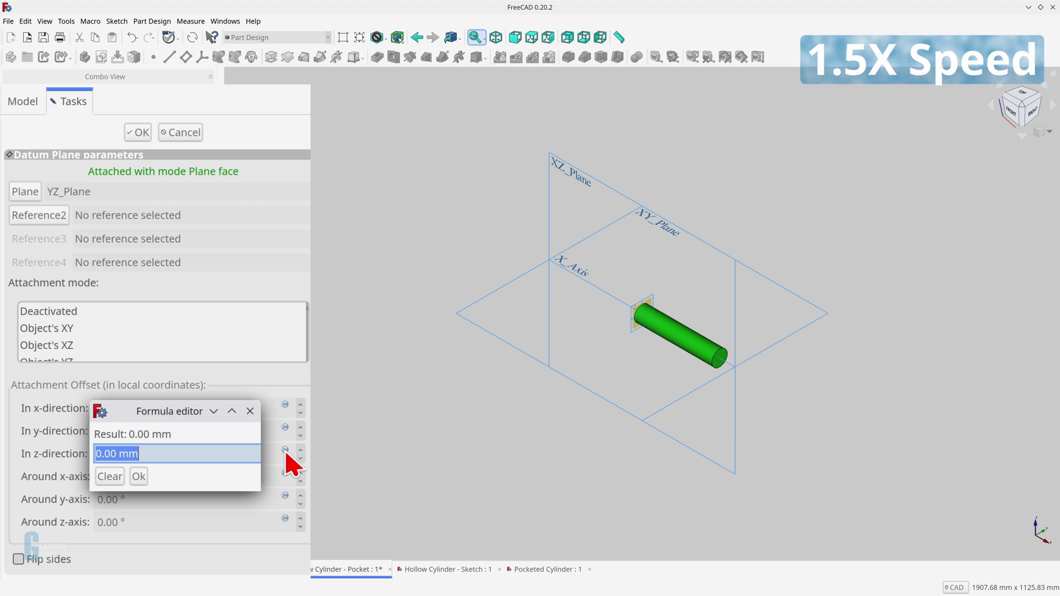
text(<<Pad>>.)
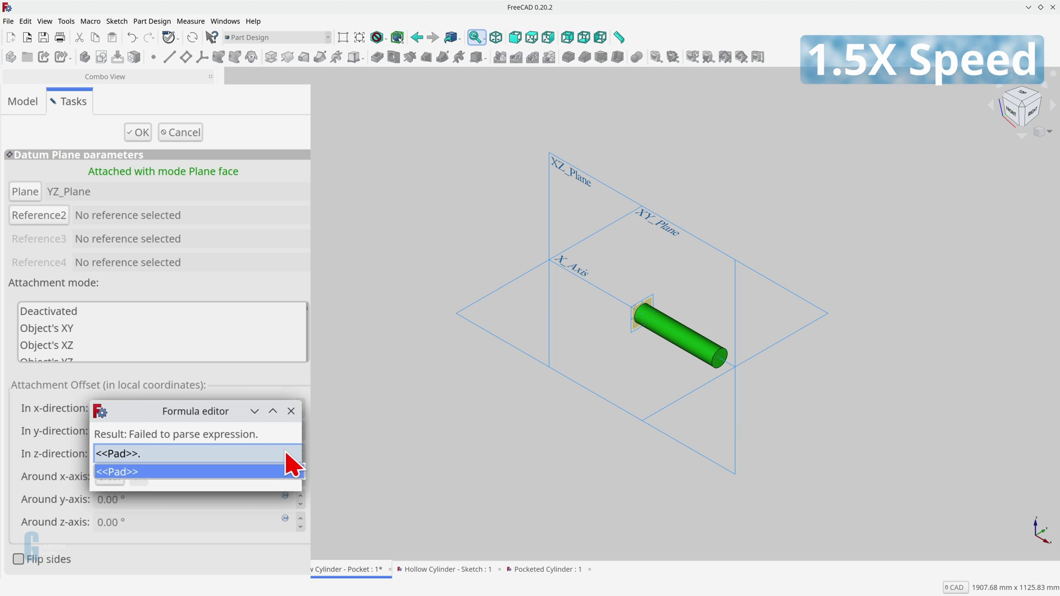
text(Con)
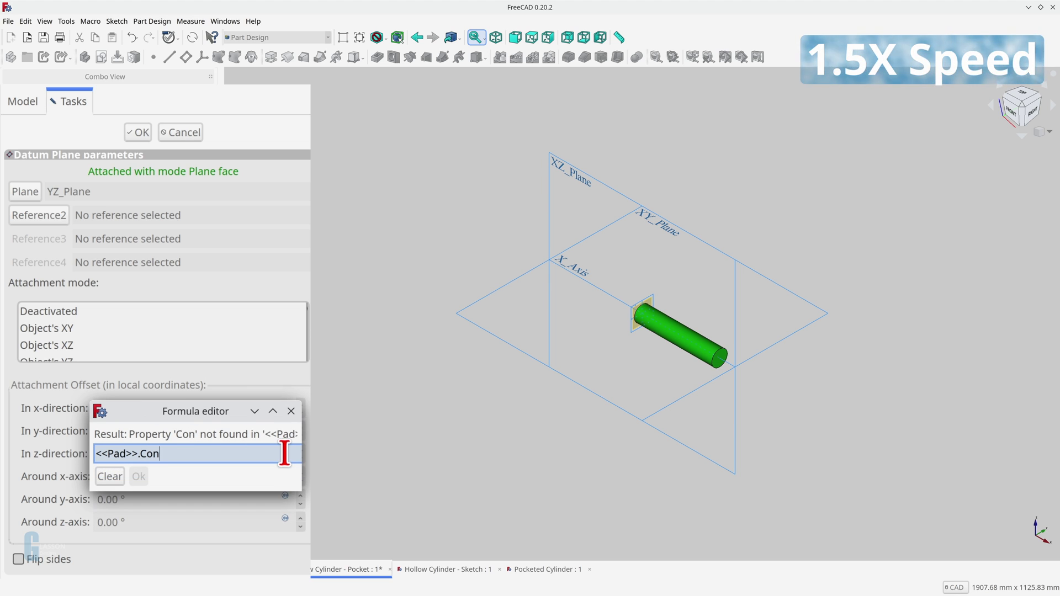
key(BackSpace)
key(BackSpace)
key(BackSpace)
text(Len)
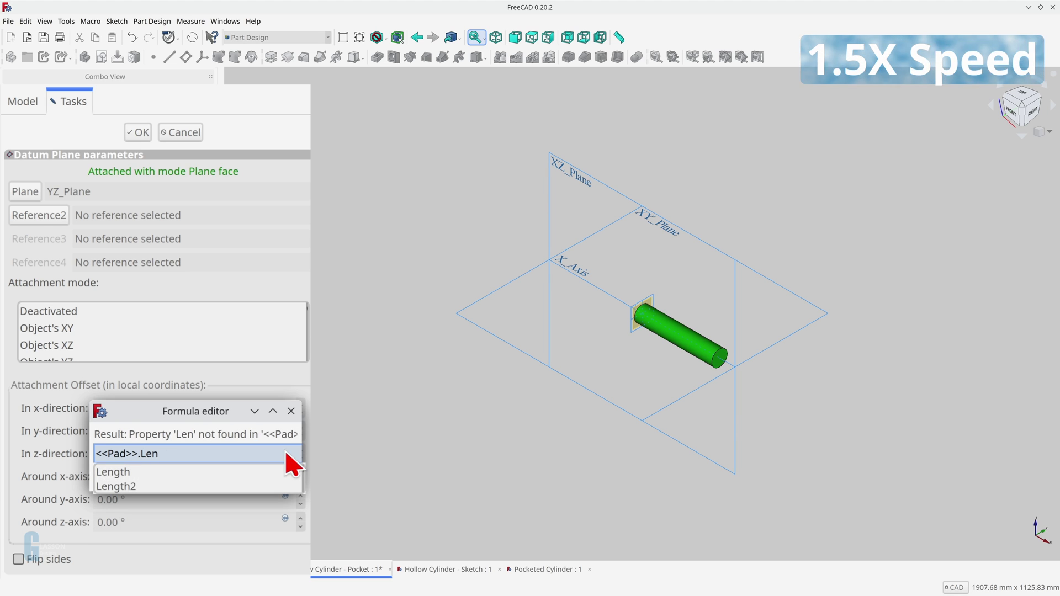
key(Down)
key(Return)
key(Return)
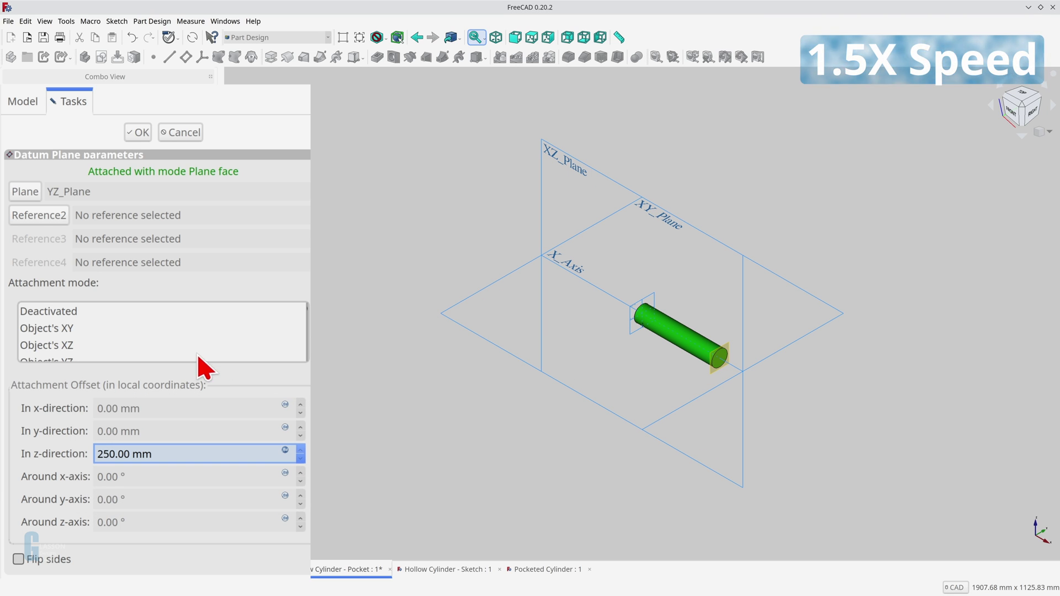
Confirm the datum plane, hide the Origin, and fit the cylinder in view.
click(139, 132)
click(41, 170)
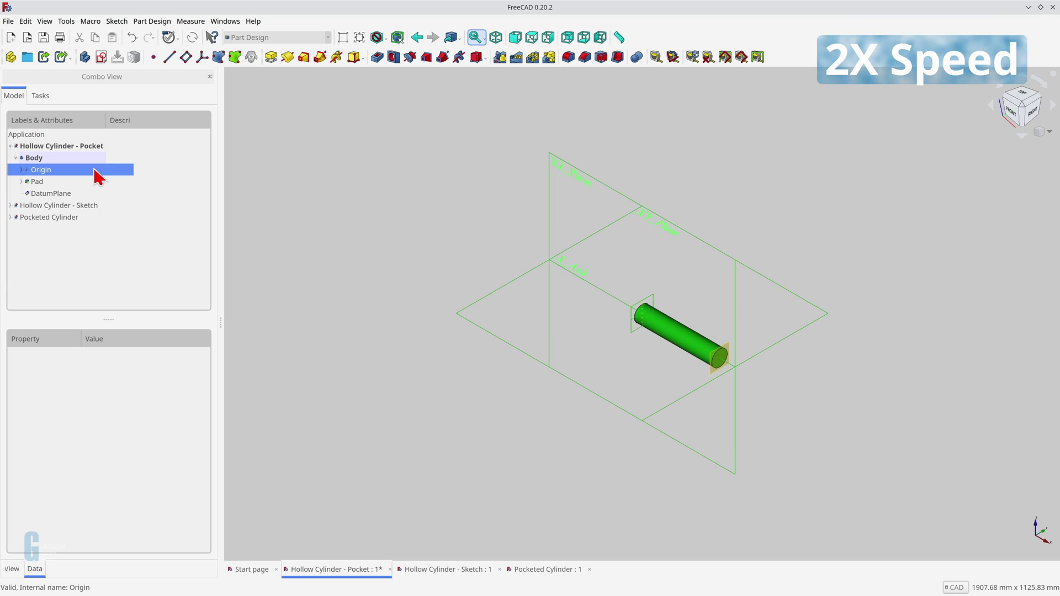
key(space)
key(v)
key(f)
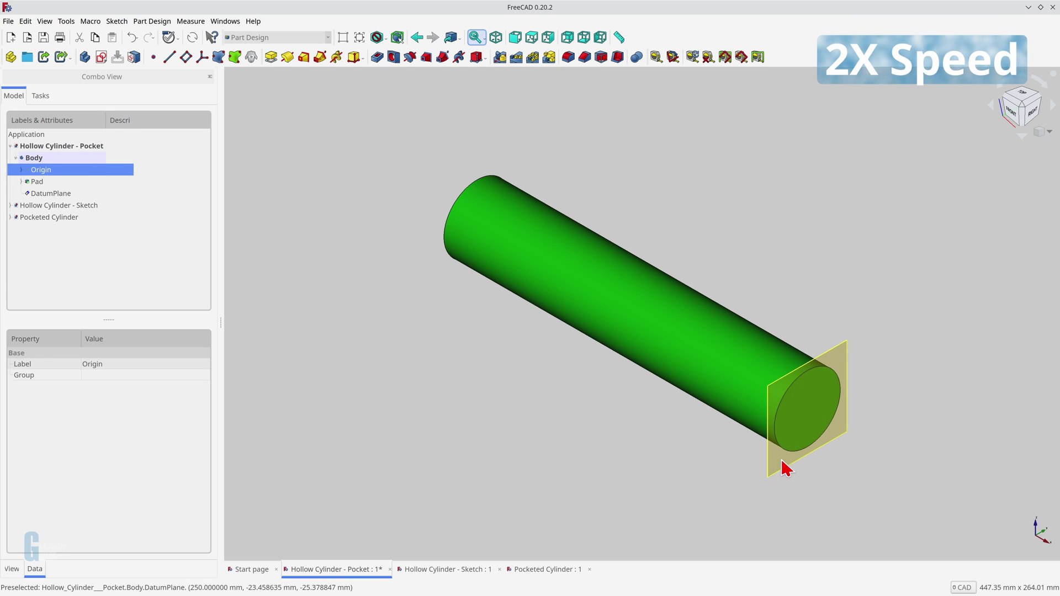
Sketch a circle centred on the origin on the end datum plane.
click(785, 463)
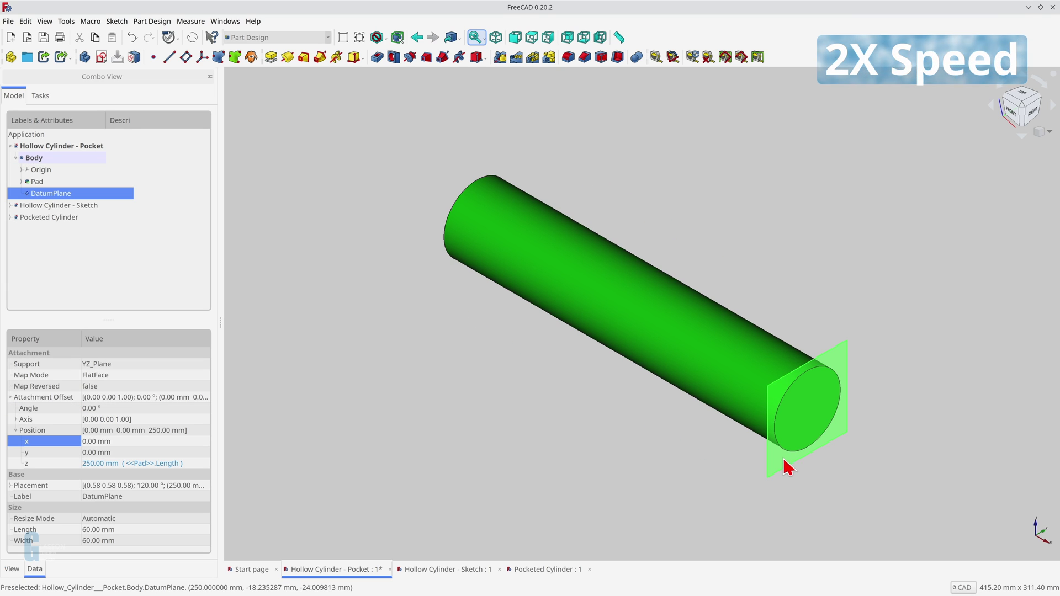
click(101, 57)
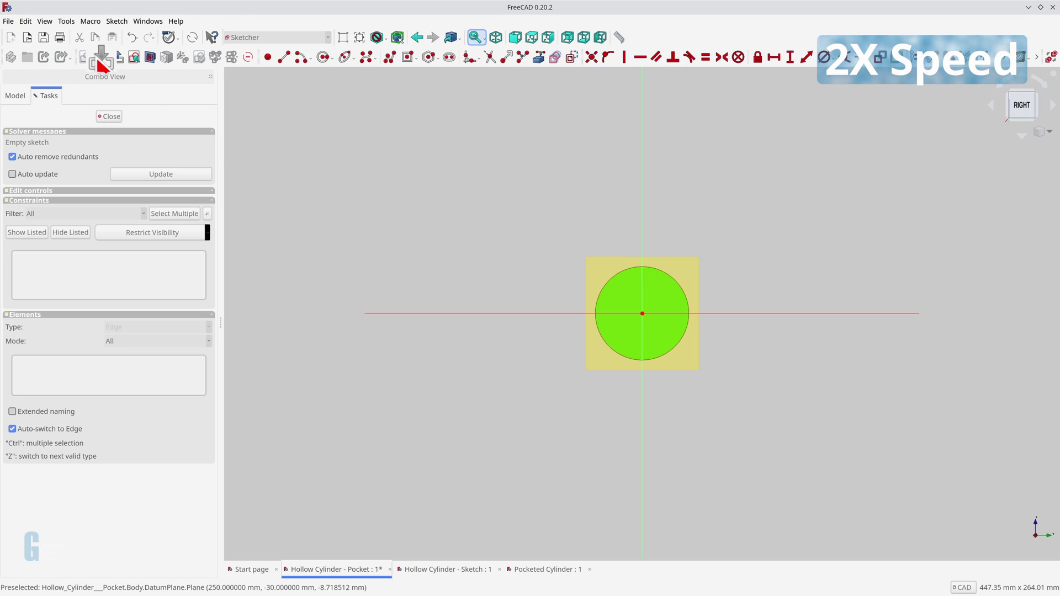
click(323, 57)
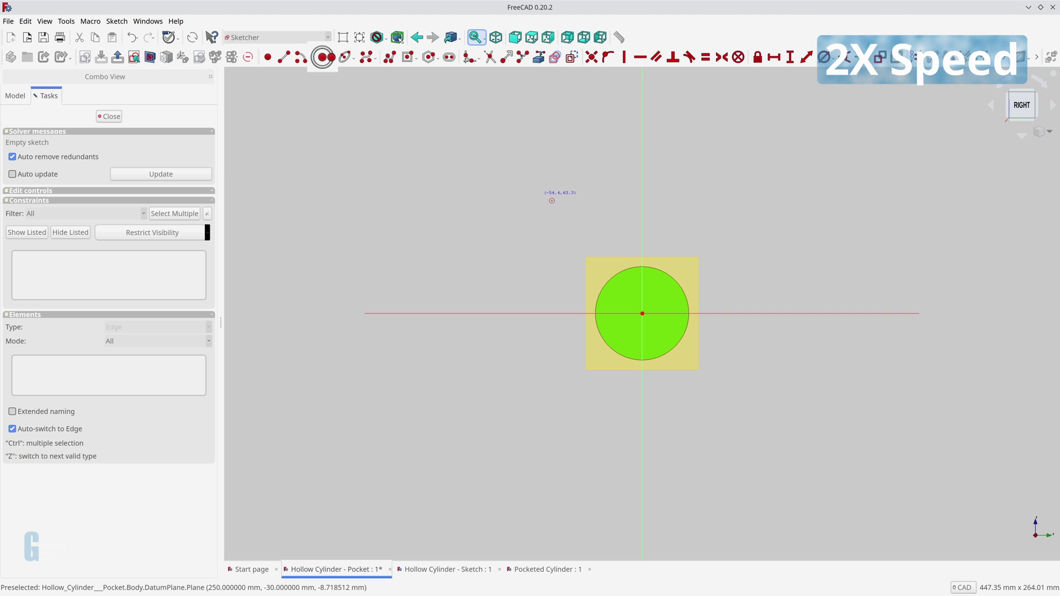
click(643, 314)
click(670, 302)
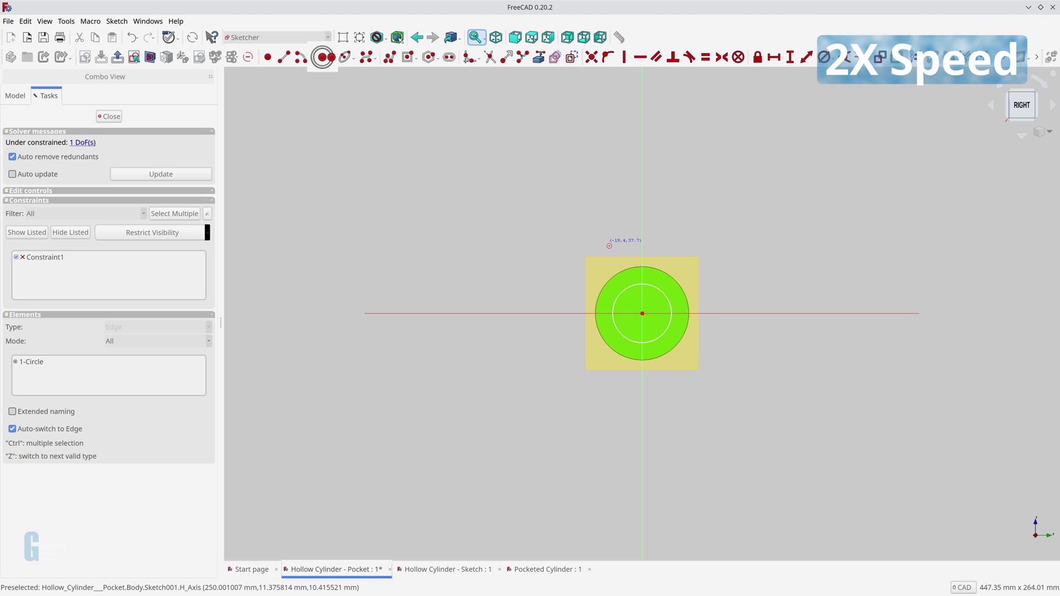
right_click(244, 191)
click(117, 117)
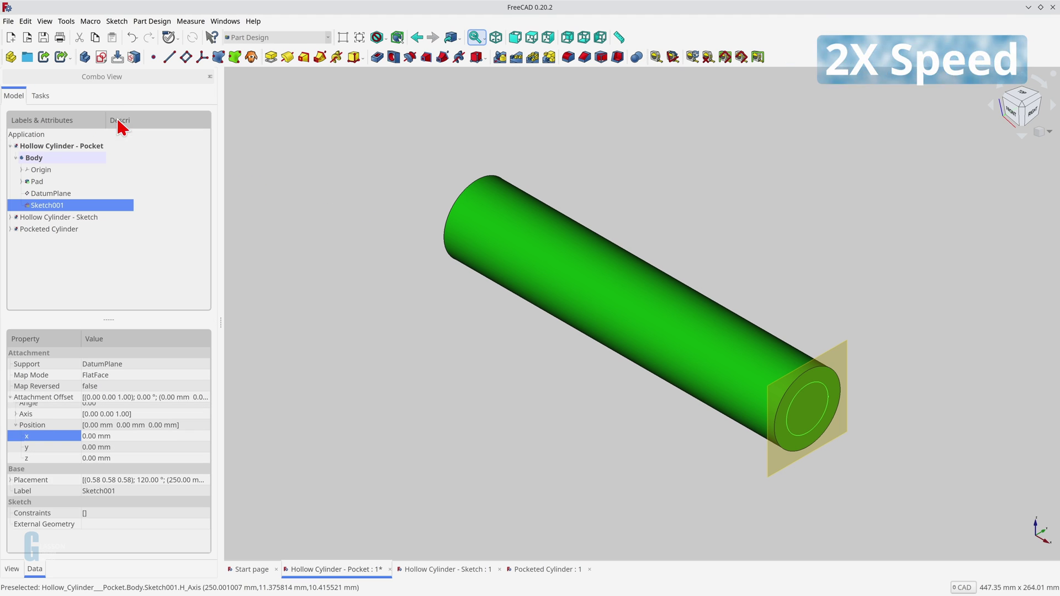
Pocket the circle sketch Through all and orbit toward the cylinder's end.
click(377, 56)
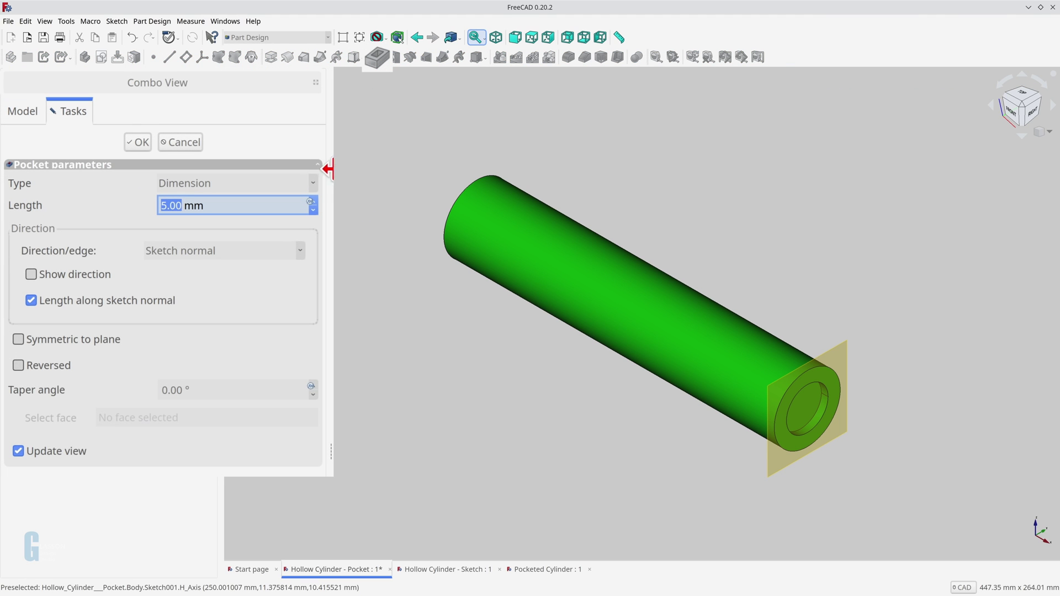
click(313, 183)
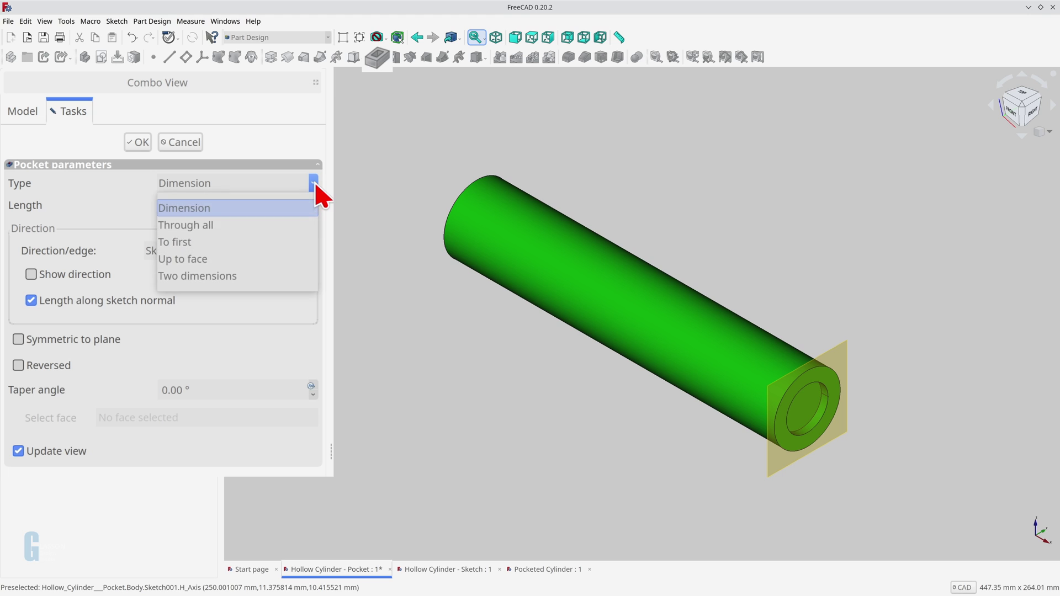
click(293, 225)
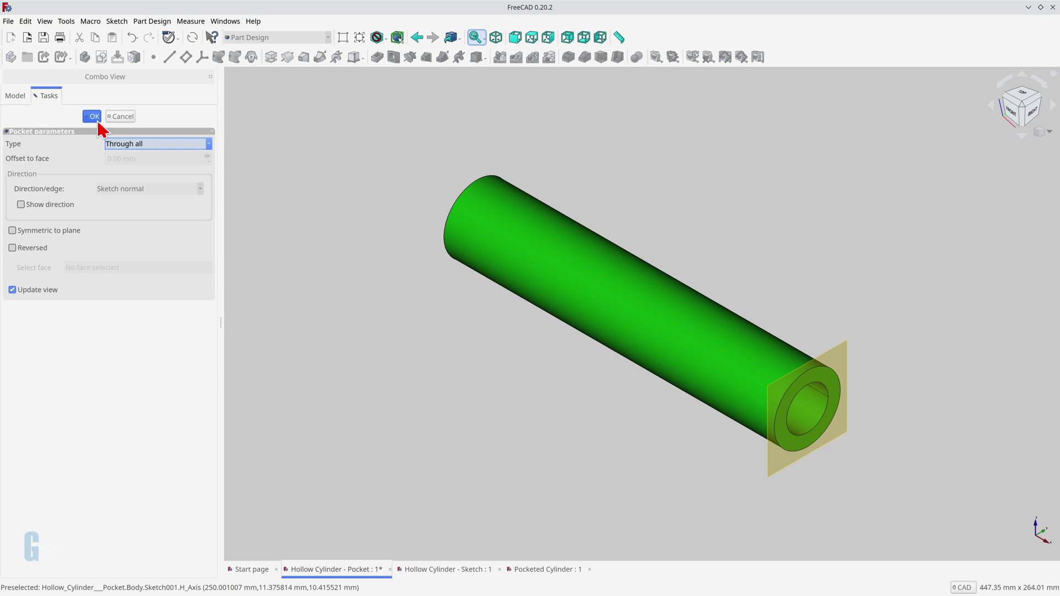
click(82, 116)
middle_drag(761, 382, 688, 356)
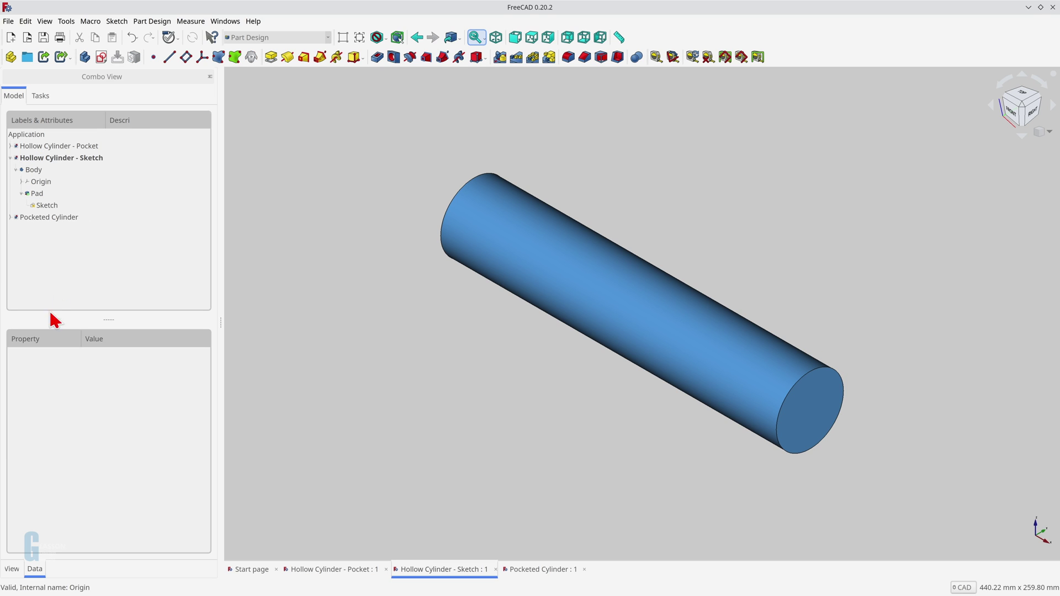
Draw a centred square from the circle centre inside the pad sketch's 50 mm circle, hollowing the cylinder.
double_click(47, 206)
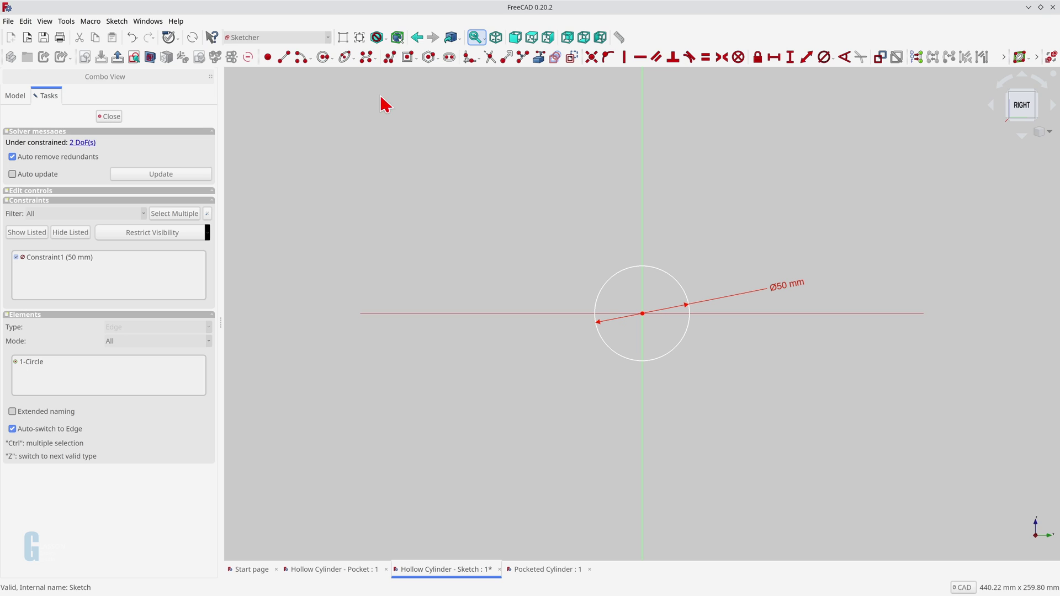
click(407, 56)
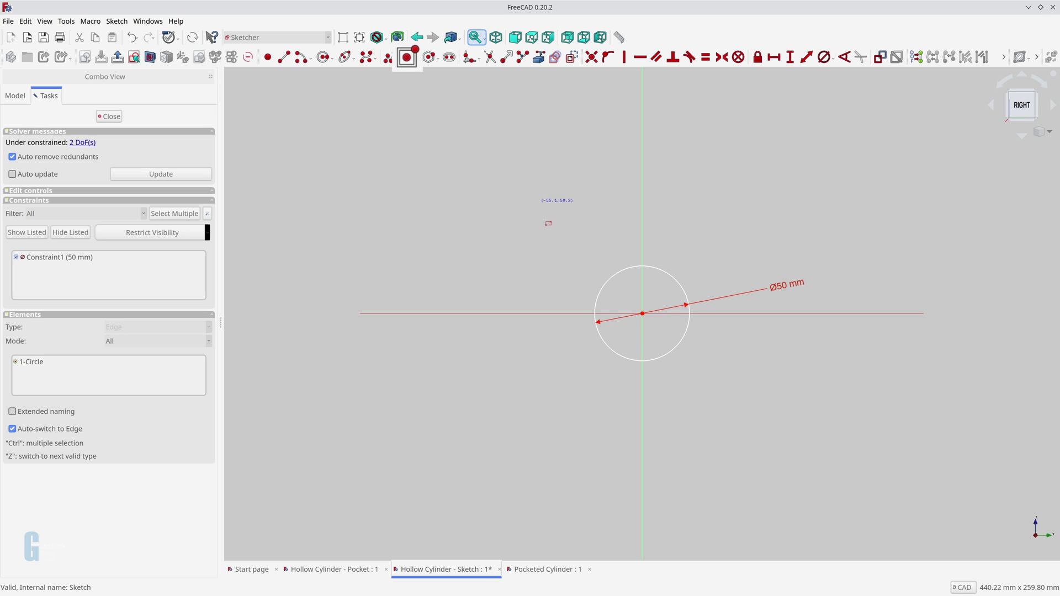
click(642, 314)
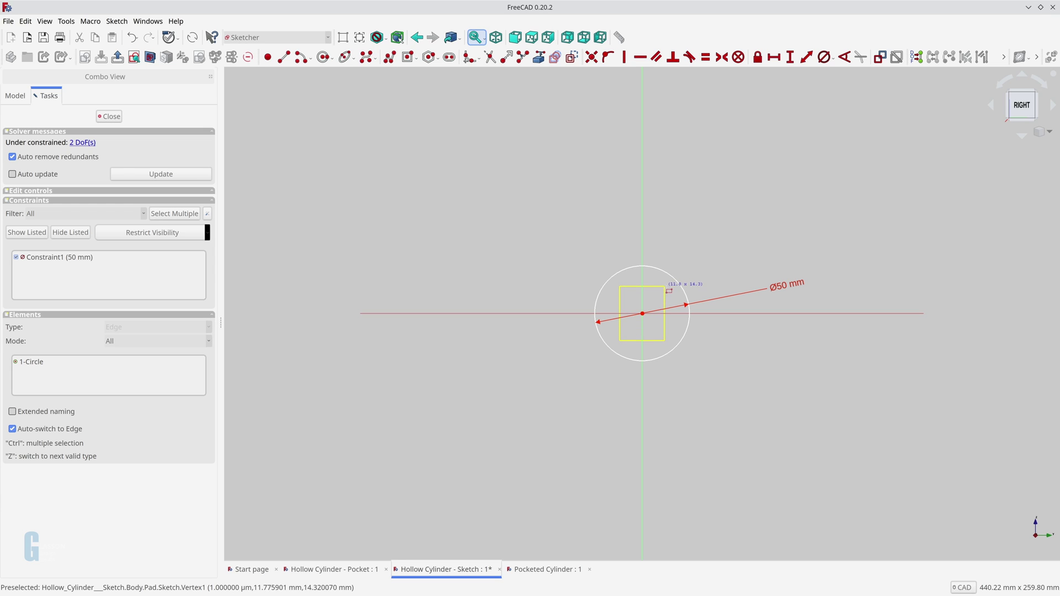
click(667, 288)
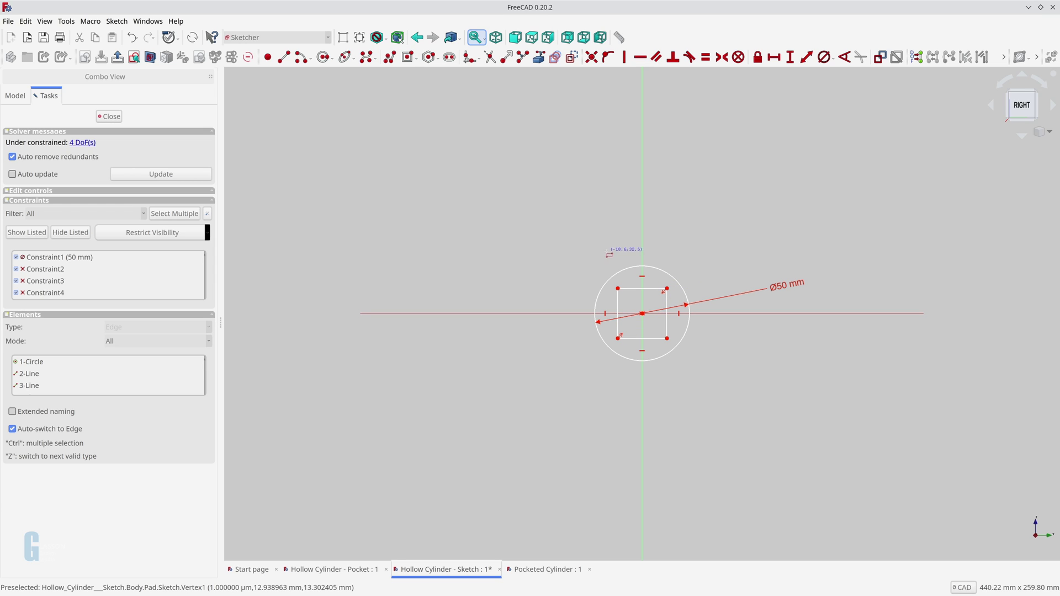
click(118, 117)
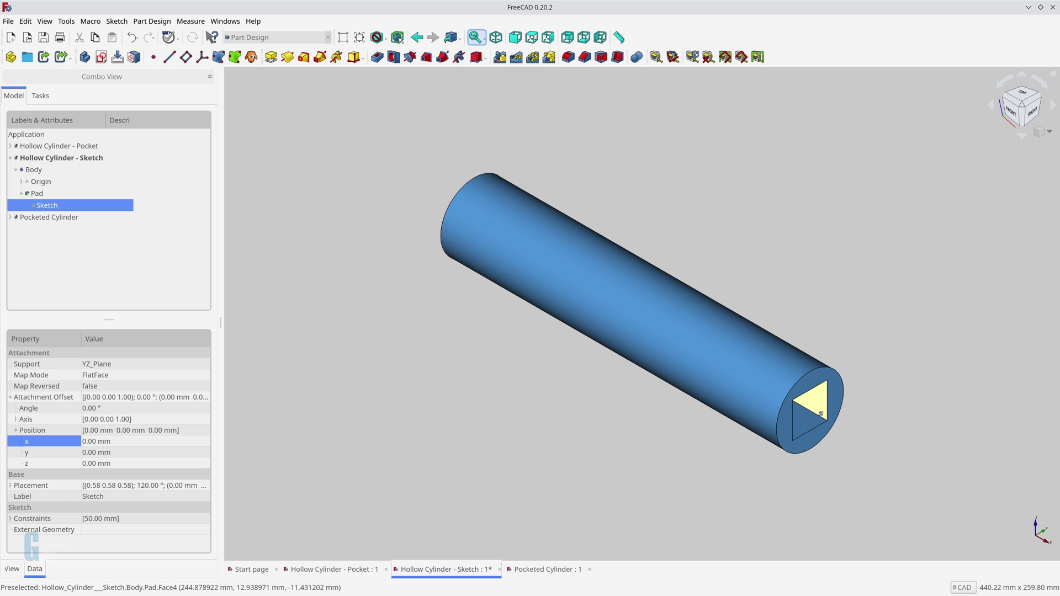
middle_drag(821, 413, 645, 348)
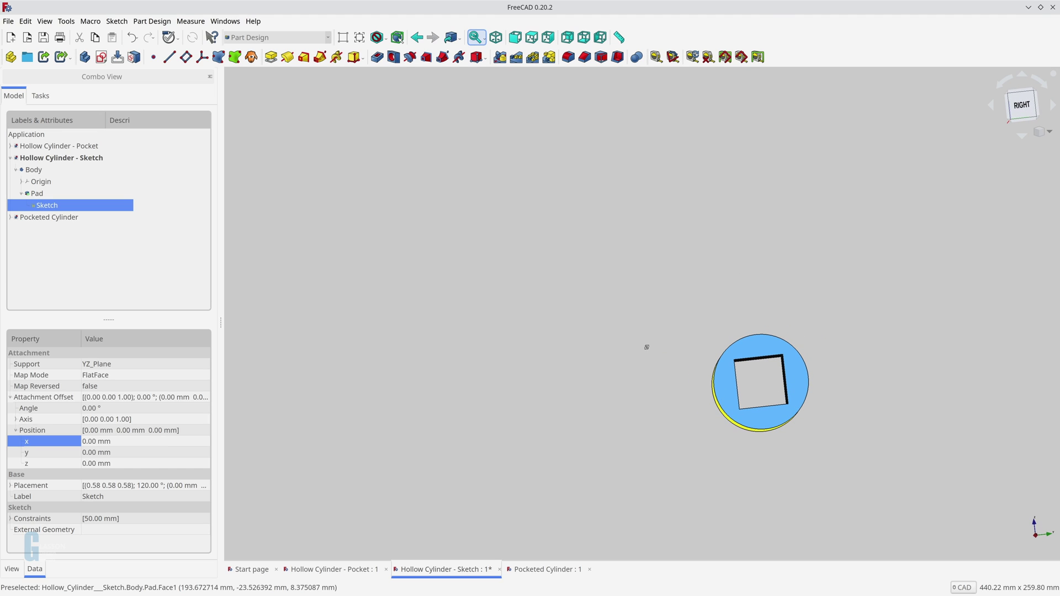